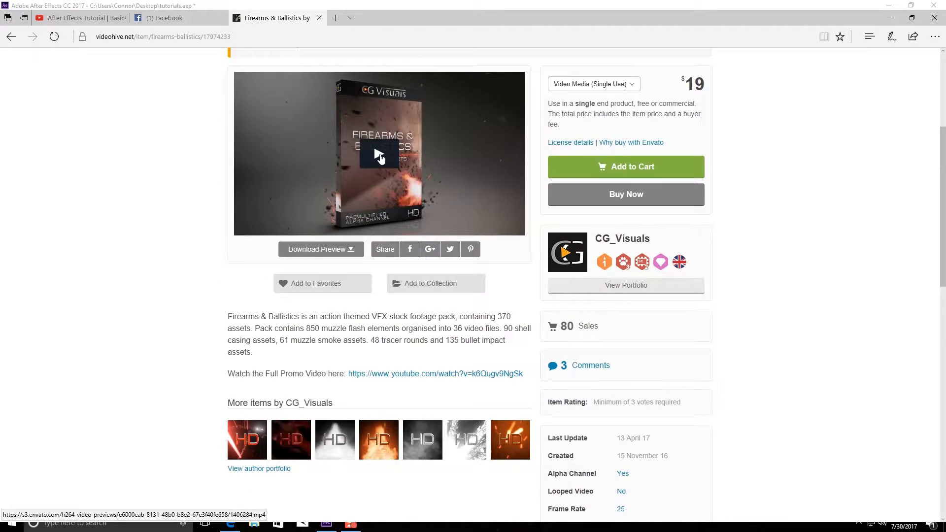
# - Play the preview video of the Firearms & Ballistics stock footage pack and pause it
pyautogui.click(379, 155)
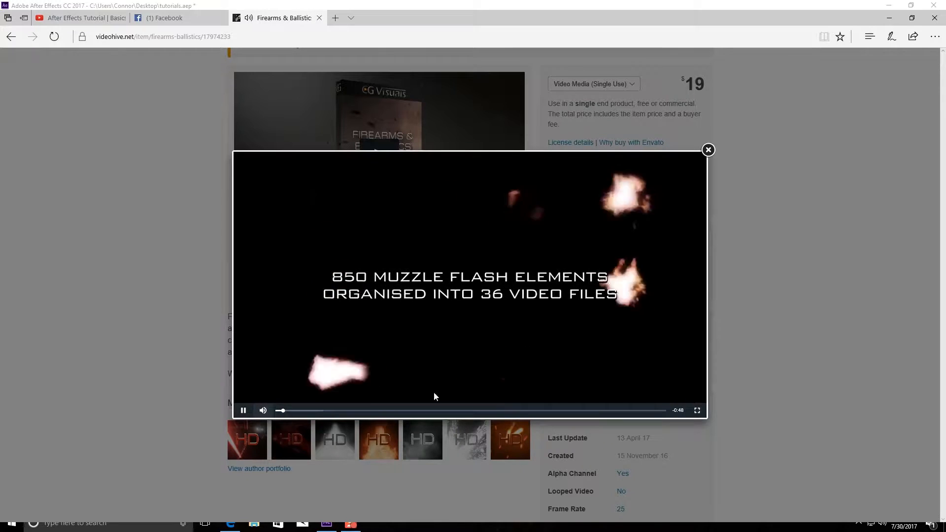
pyautogui.click(243, 412)
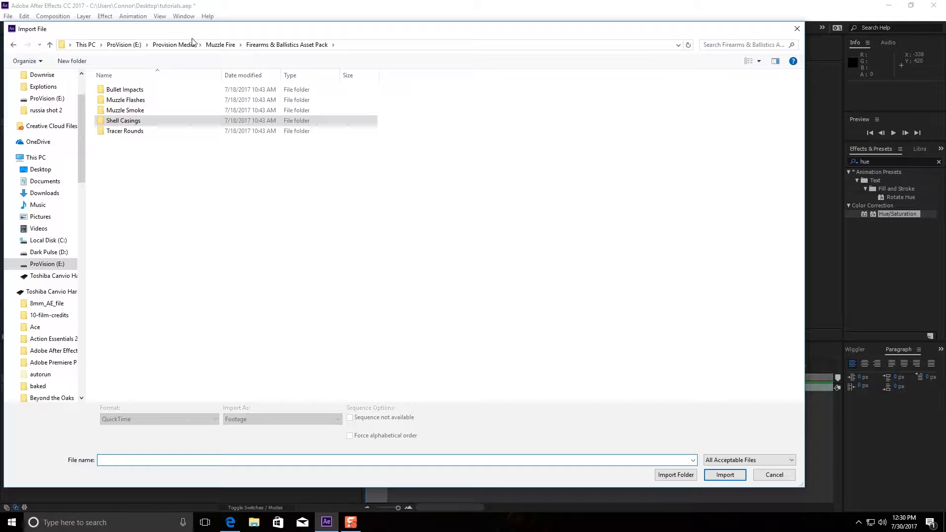
# - Dismiss the footage import and preview the airsoft clip from 0:01:40:04
pyautogui.click(795, 28)
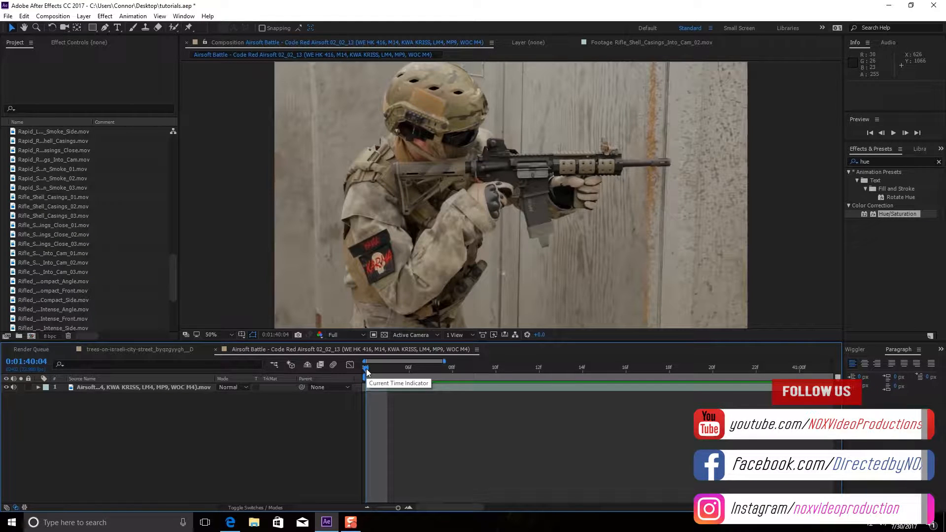
pyautogui.press('space')
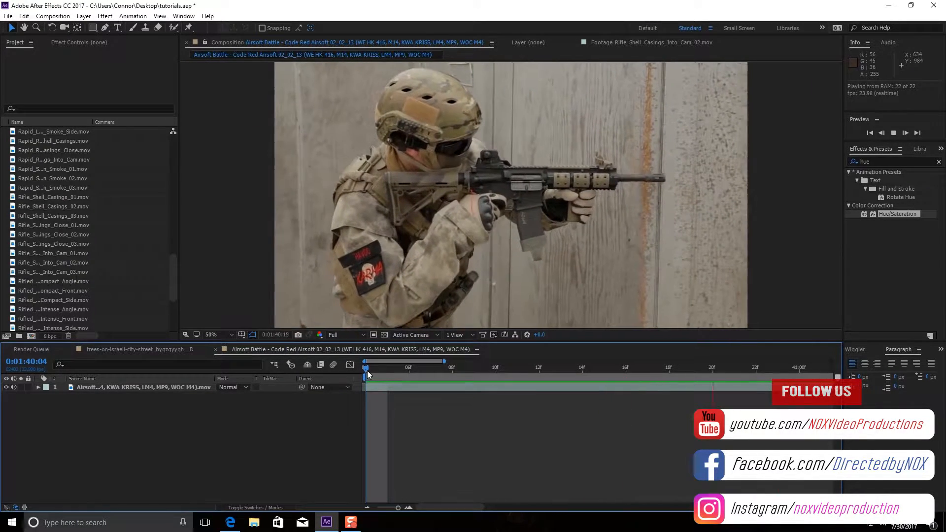
pyautogui.click(368, 370)
pyautogui.moveTo(367, 370)
pyautogui.mouseDown()
pyautogui.moveTo(384, 371)
pyautogui.moveTo(365, 379)
pyautogui.mouseUp()
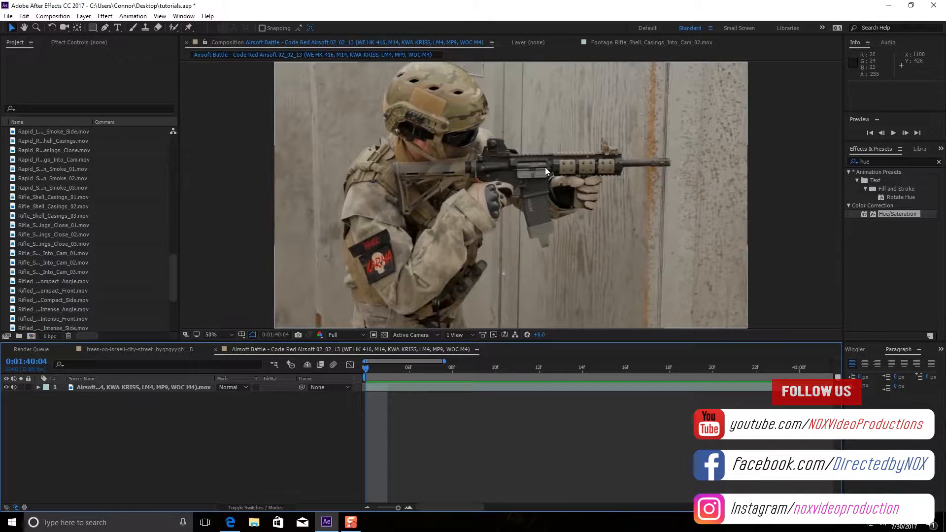
pyautogui.press('space')
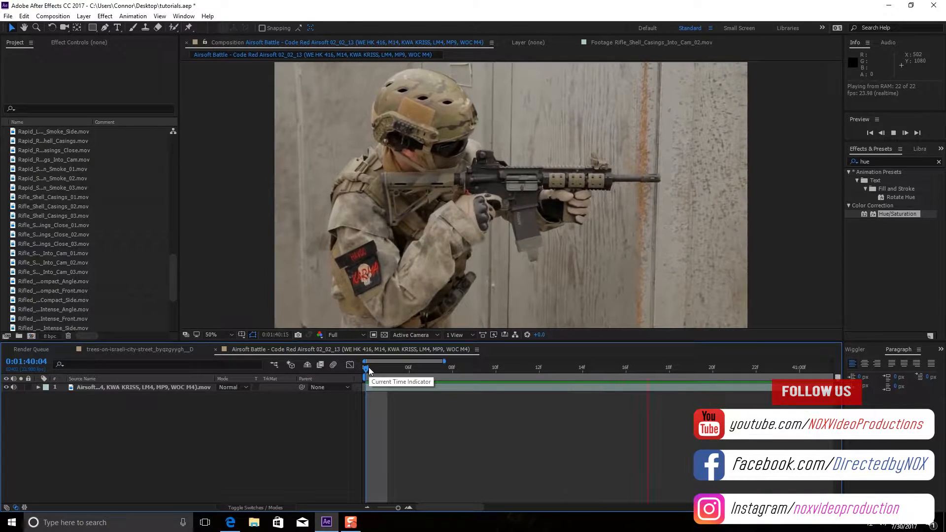
pyautogui.click(368, 368)
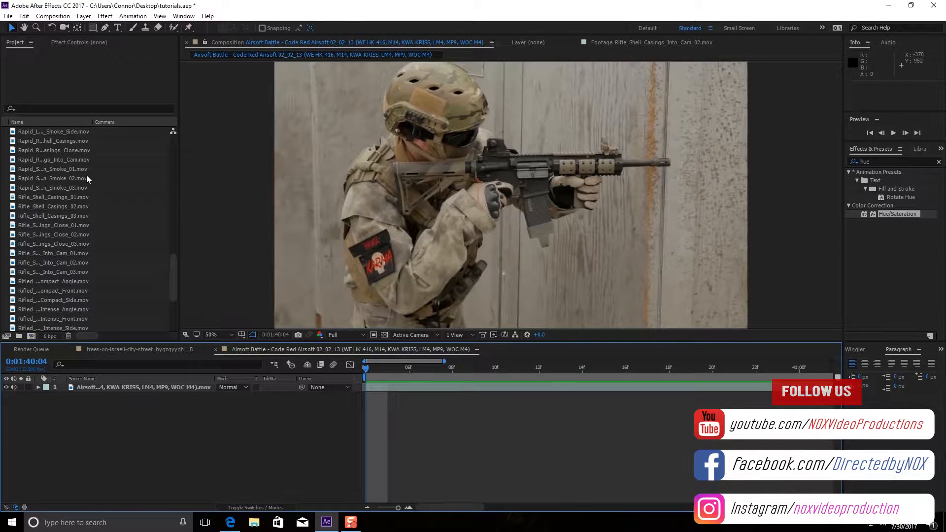
# - Place the Rifled Automatic Muzzle Fire Standard Side clip above the airsoft footage at 0:01:40:04 and set its blending mode to Screen
pyautogui.scroll(-5, 76, 276)
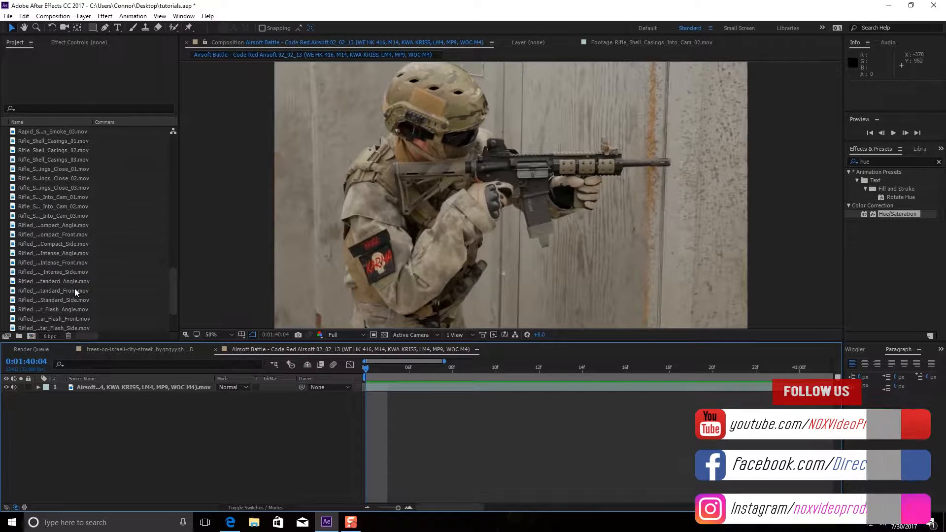
pyautogui.click(68, 262)
pyautogui.scroll(3, 63, 246)
pyautogui.click(59, 282)
pyautogui.click(56, 271)
pyautogui.click(55, 261)
pyautogui.click(50, 253)
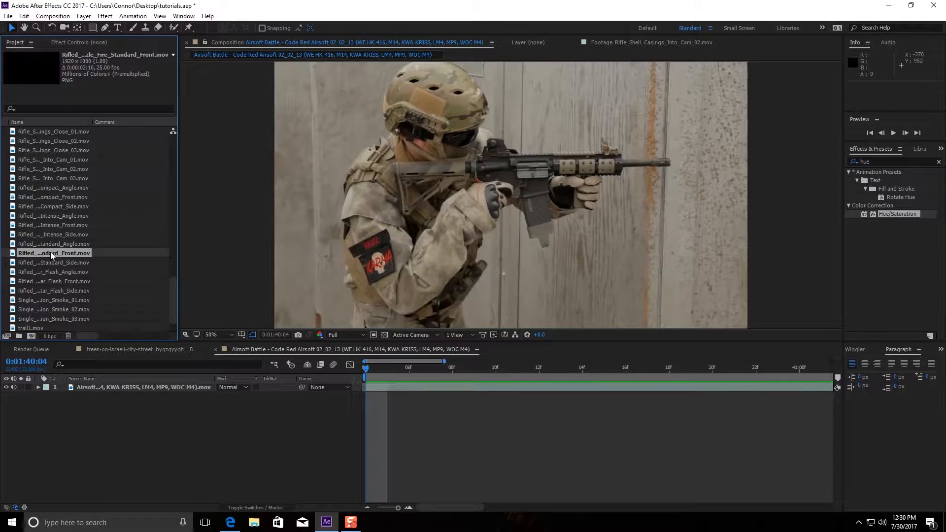
pyautogui.click(48, 261)
pyautogui.moveTo(49, 261); pyautogui.dragTo(367, 385)
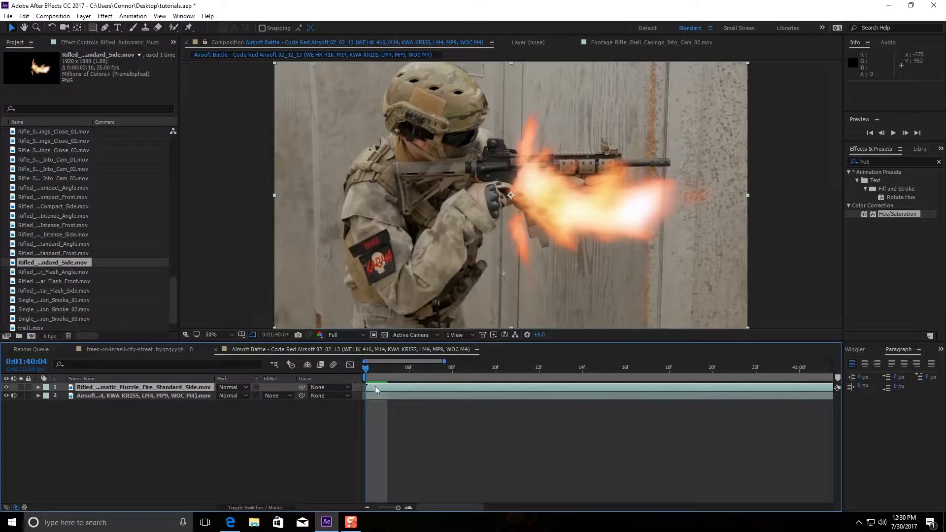
pyautogui.click(233, 387)
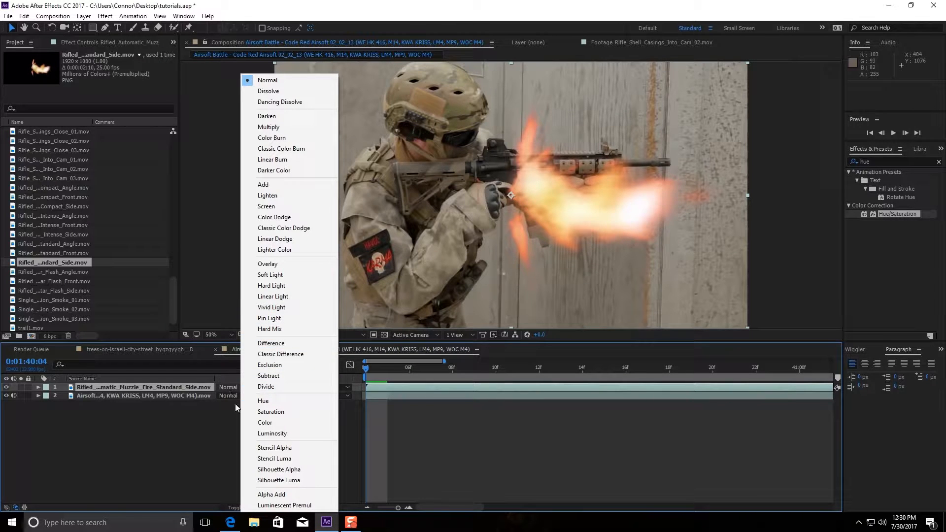
pyautogui.click(270, 206)
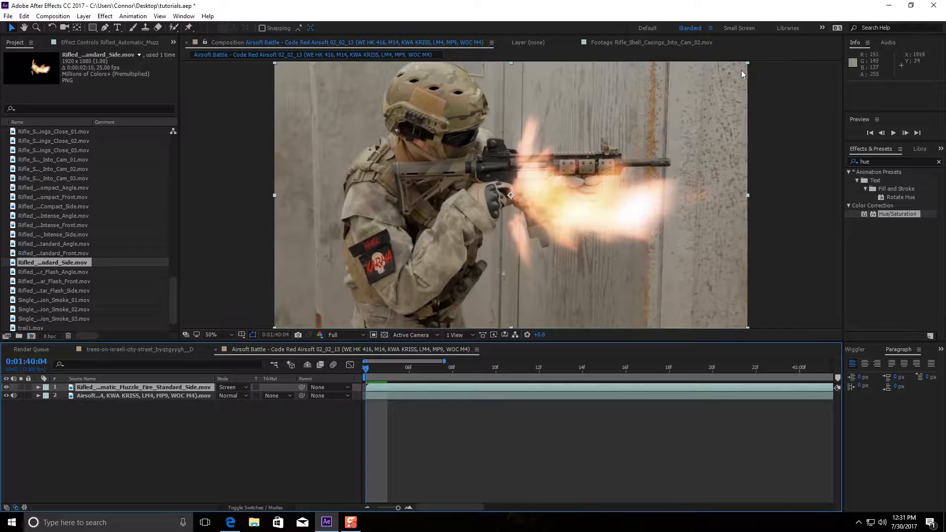
# - Scale the muzzle-flash layer down slightly and move it onto the rifle's muzzle, at about 1544, 384
pyautogui.scroll(-2, 734, 86)
pyautogui.moveTo(629, 129)
pyautogui.mouseDown()
pyautogui.moveTo(599, 150)
pyautogui.moveTo(618, 139)
pyautogui.mouseUp()
pyautogui.moveTo(531, 203); pyautogui.dragTo(603, 183)
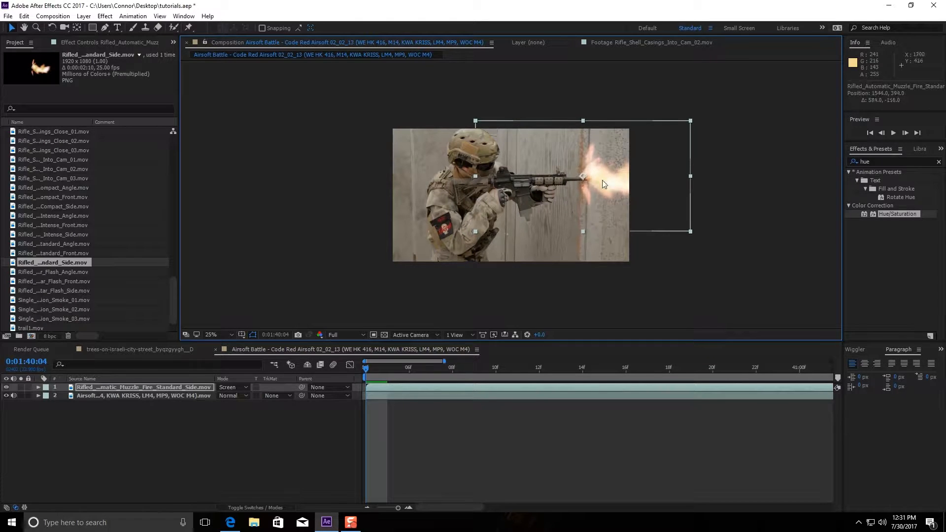
pyautogui.scroll(1, 595, 189)
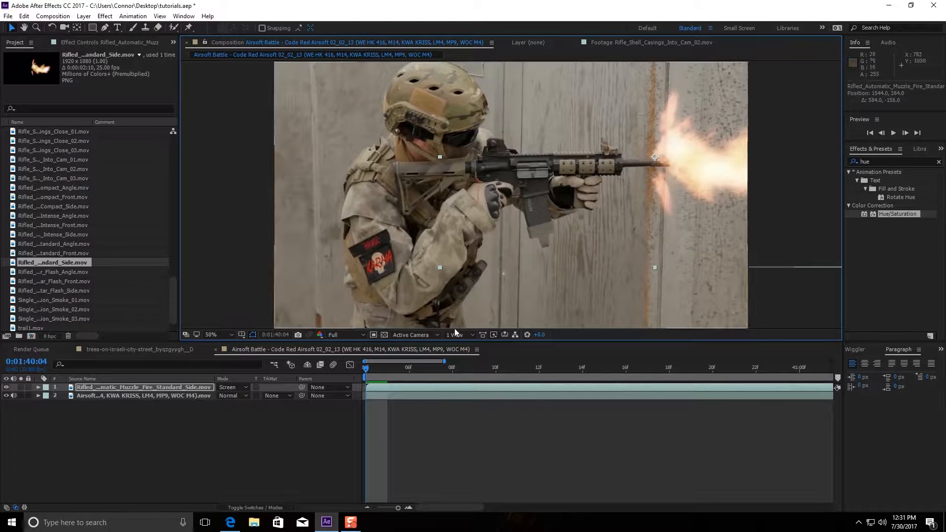
# - Trim the muzzle-flash layer down to a single frame
pyautogui.moveTo(399, 508); pyautogui.dragTo(377, 508)
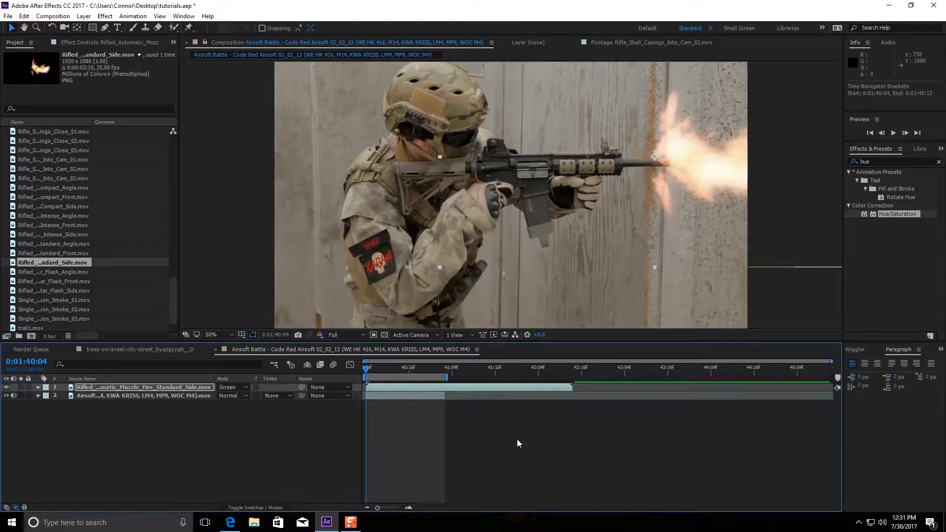
pyautogui.moveTo(572, 389); pyautogui.dragTo(401, 392)
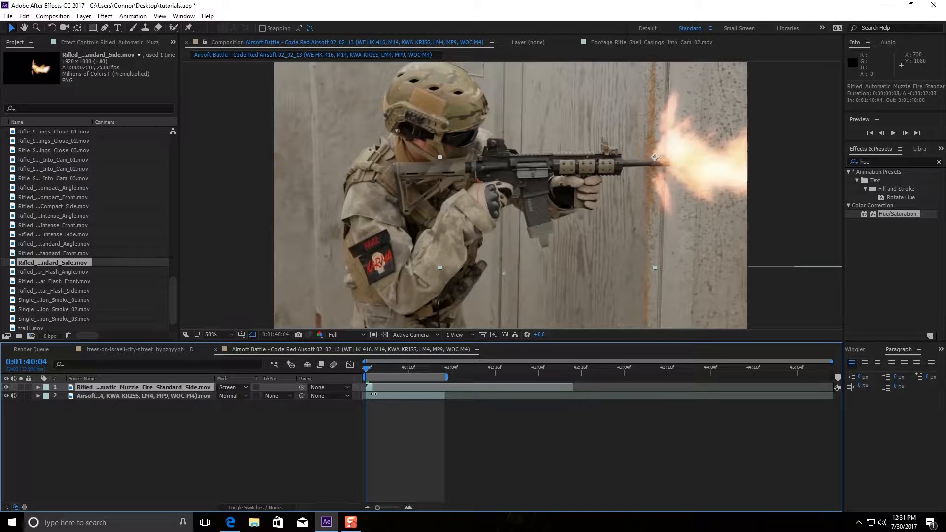
pyautogui.moveTo(377, 508); pyautogui.dragTo(401, 509)
pyautogui.moveTo(365, 370); pyautogui.dragTo(485, 389)
# - Shift the one-frame muzzle flash to 0:01:40:06 and realign it with the muzzle at about 1550, 426
pyautogui.click(381, 368)
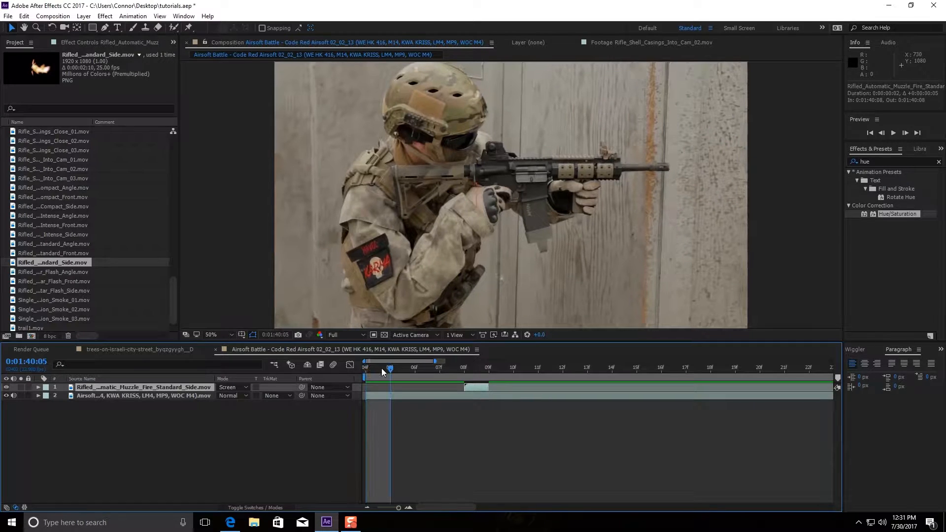
pyautogui.click(407, 369)
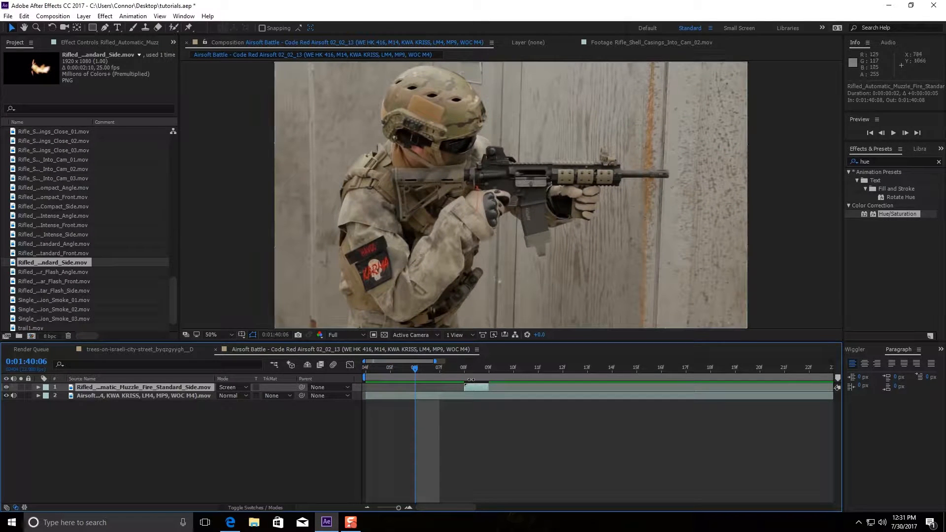
pyautogui.moveTo(469, 389); pyautogui.dragTo(422, 391)
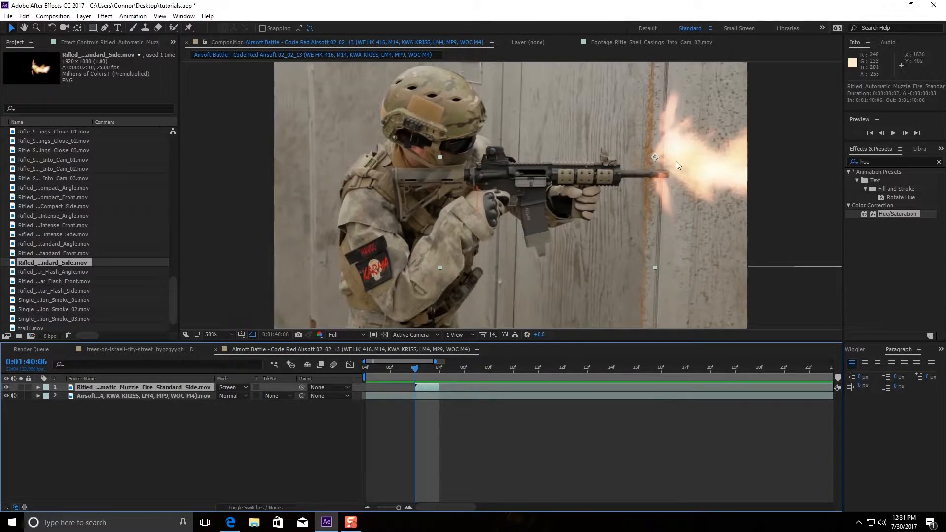
pyautogui.moveTo(675, 161); pyautogui.dragTo(676, 172)
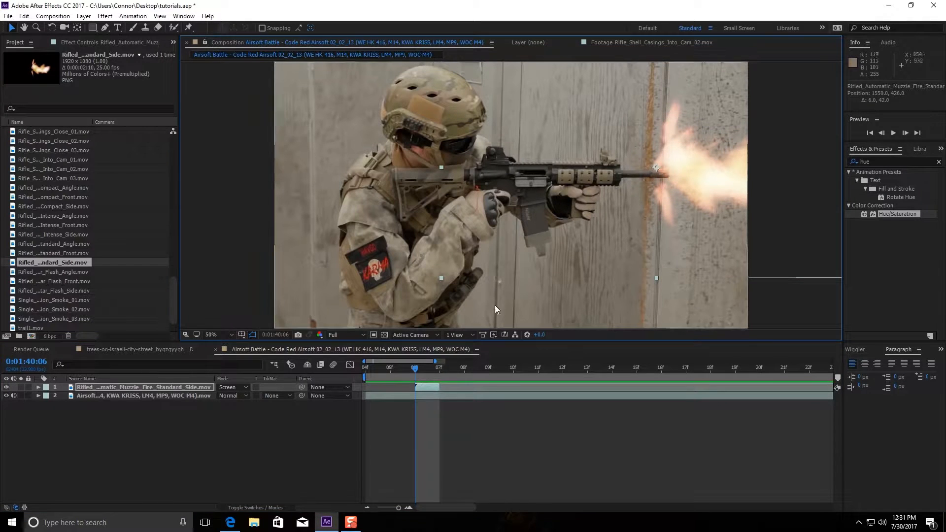
# - Duplicate the muzzle-flash layer and extend the copy's out point to 0:01:40:18
pyautogui.click(429, 387)
pyautogui.hotkey('ctrl', 'c')
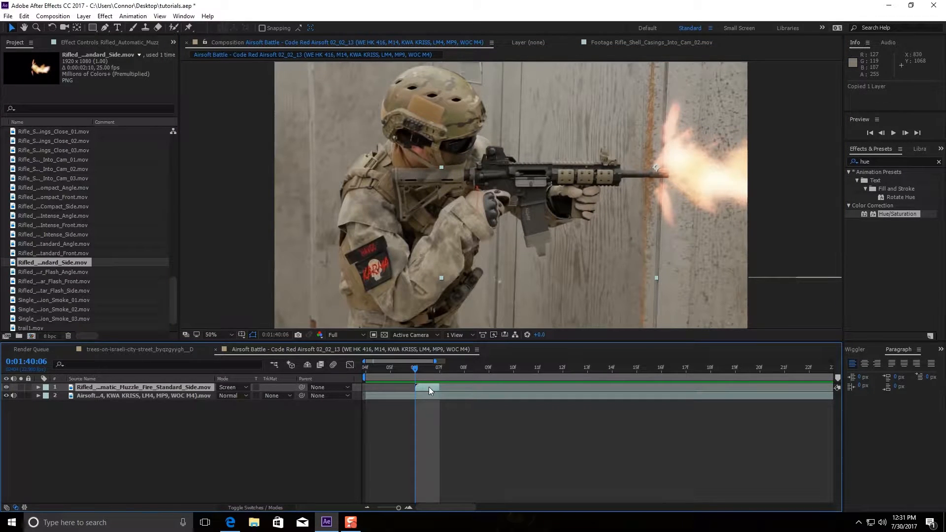
pyautogui.hotkey('ctrl', 'v')
pyautogui.moveTo(440, 388); pyautogui.dragTo(538, 387)
pyautogui.moveTo(412, 368); pyautogui.dragTo(632, 391)
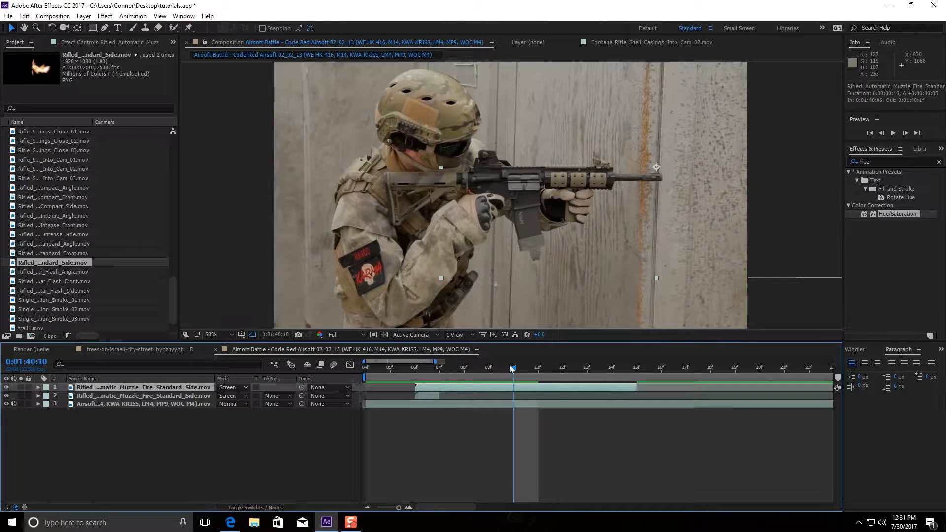
pyautogui.moveTo(544, 369); pyautogui.dragTo(734, 387)
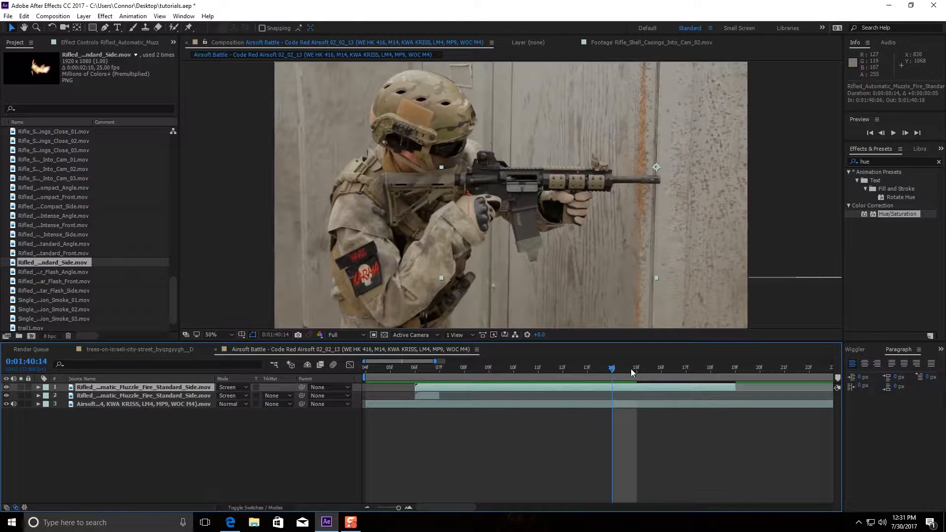
# - Trim the start of the copied flash to leave only its last frame, and shift that frame to 0:01:40:14
pyautogui.click(643, 370)
pyautogui.moveTo(416, 388); pyautogui.dragTo(717, 368)
pyautogui.moveTo(624, 389); pyautogui.dragTo(611, 373)
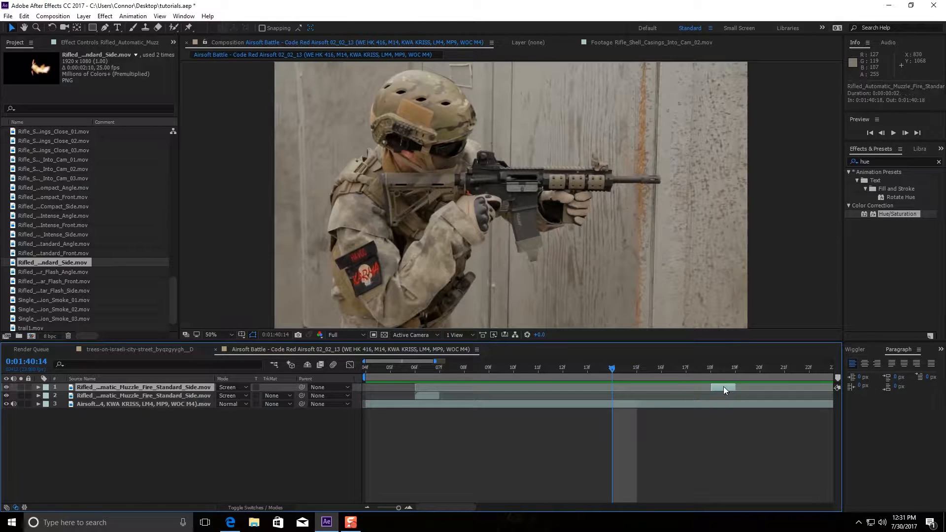
pyautogui.moveTo(723, 387); pyautogui.dragTo(628, 388)
# - Align the second muzzle flash with the rifle's muzzle at about 1464, 516, previewing the shots from 0:01:40:04
pyautogui.moveTo(701, 180); pyautogui.dragTo(668, 202)
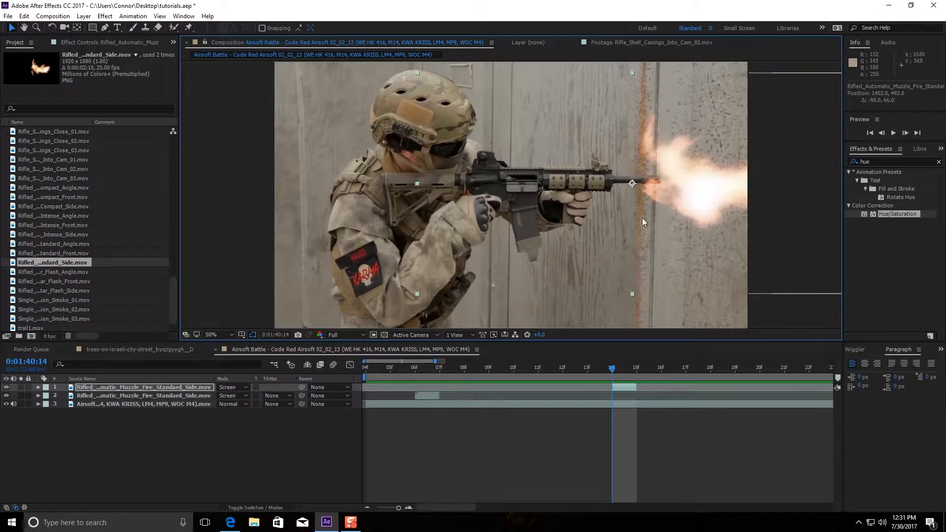
pyautogui.moveTo(397, 370); pyautogui.dragTo(362, 371)
pyautogui.press('space')
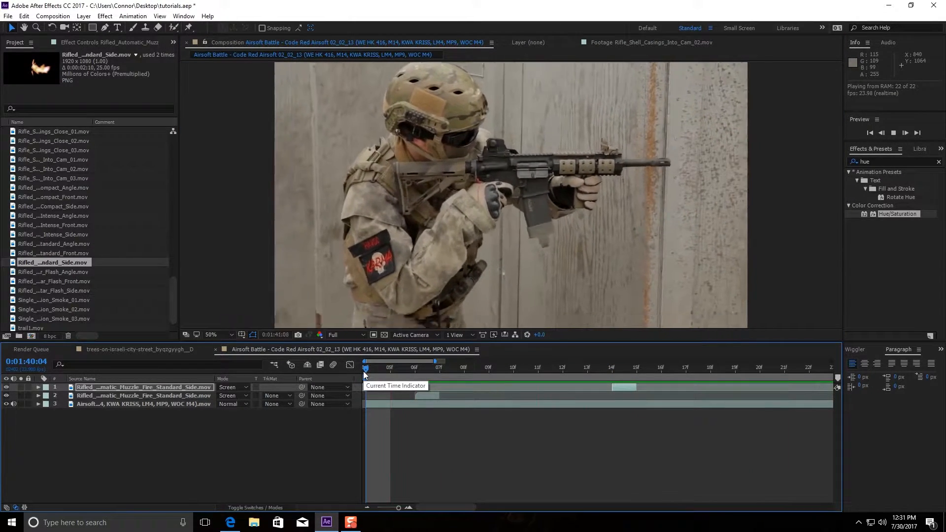
pyautogui.press('space')
pyautogui.moveTo(364, 372); pyautogui.dragTo(613, 368)
pyautogui.moveTo(676, 191); pyautogui.dragTo(679, 197)
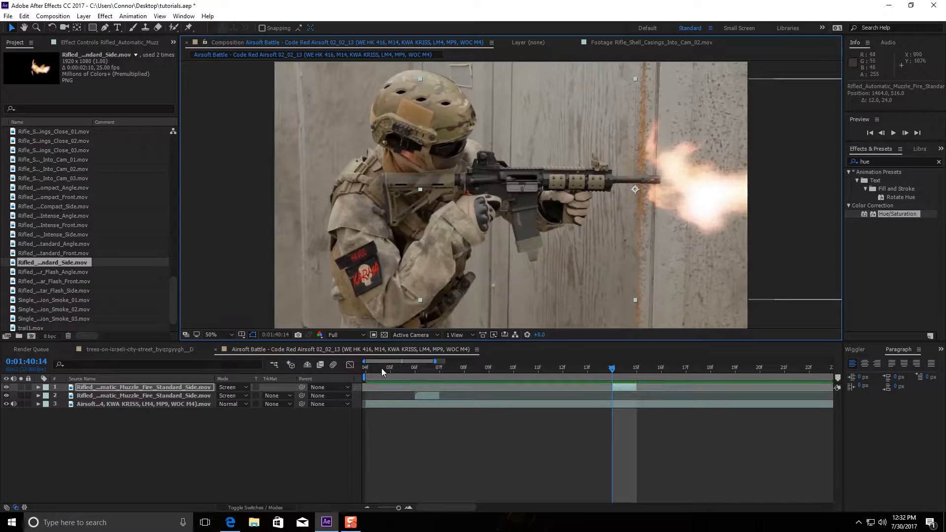
pyautogui.click(368, 373)
pyautogui.press('space')
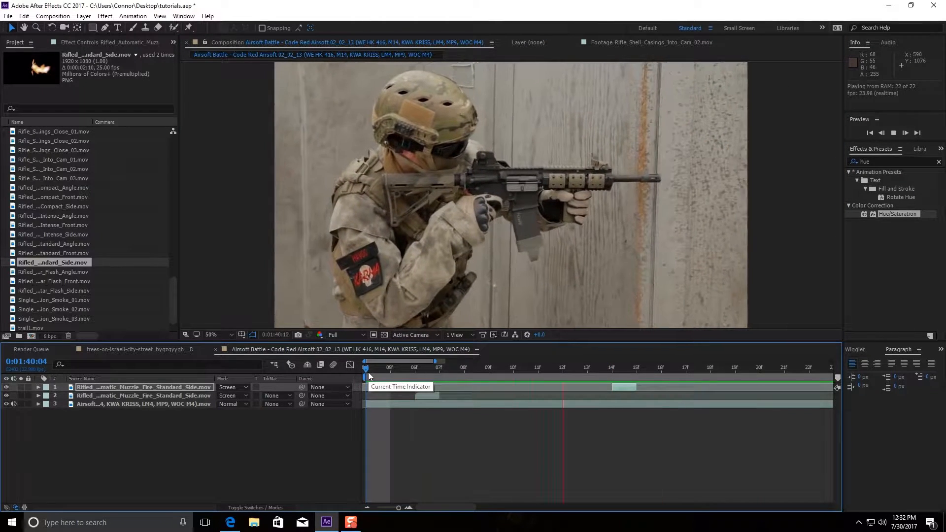
# - Apply Hue/Saturation to the muzzle flash at 0:01:40:06 and colorize it with hue 34° and saturation 100
pyautogui.moveTo(368, 371); pyautogui.dragTo(416, 371)
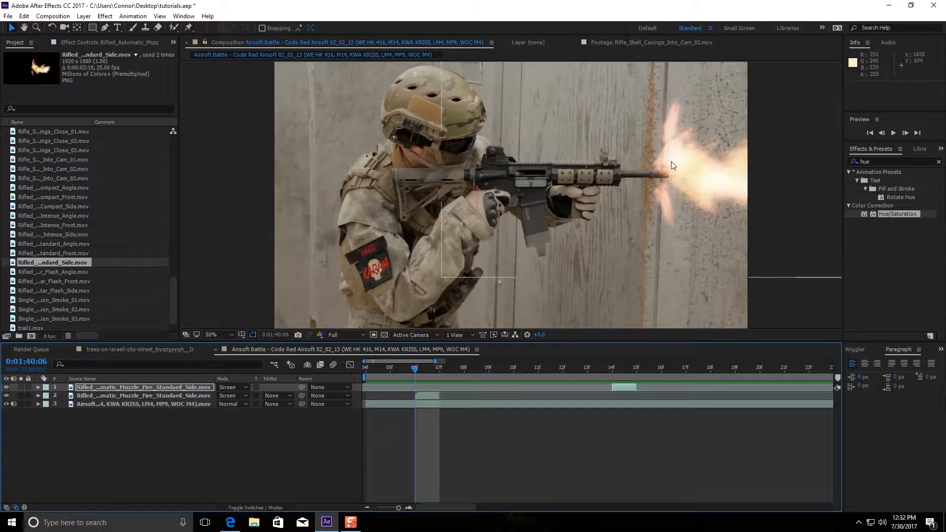
pyautogui.click(875, 161)
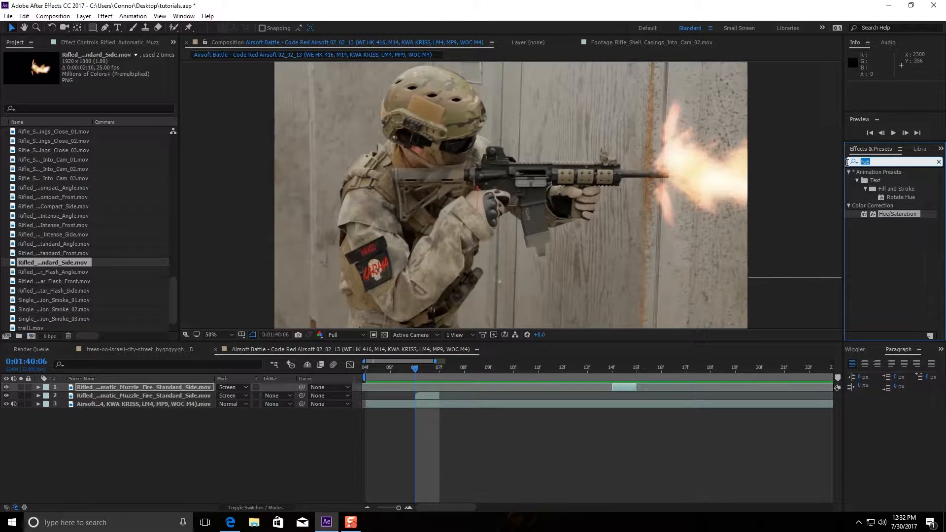
pyautogui.moveTo(876, 216); pyautogui.dragTo(430, 394)
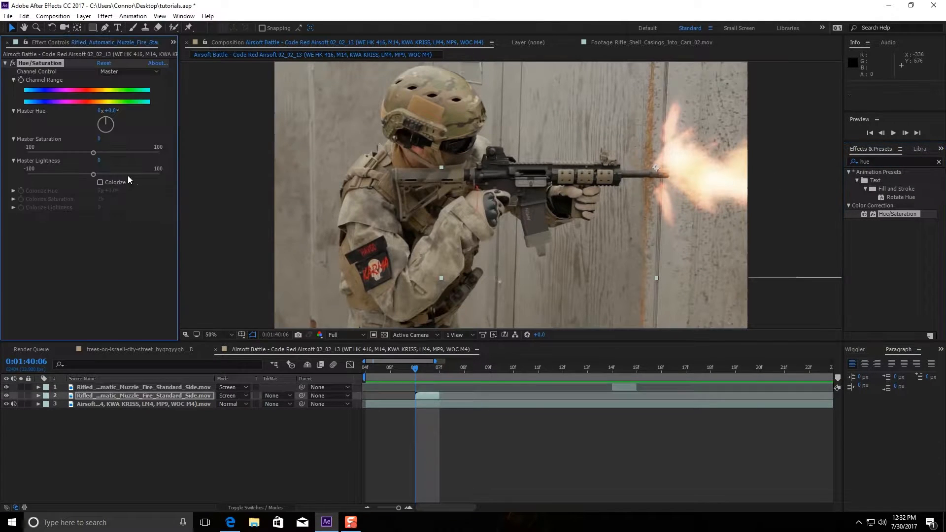
pyautogui.click(100, 183)
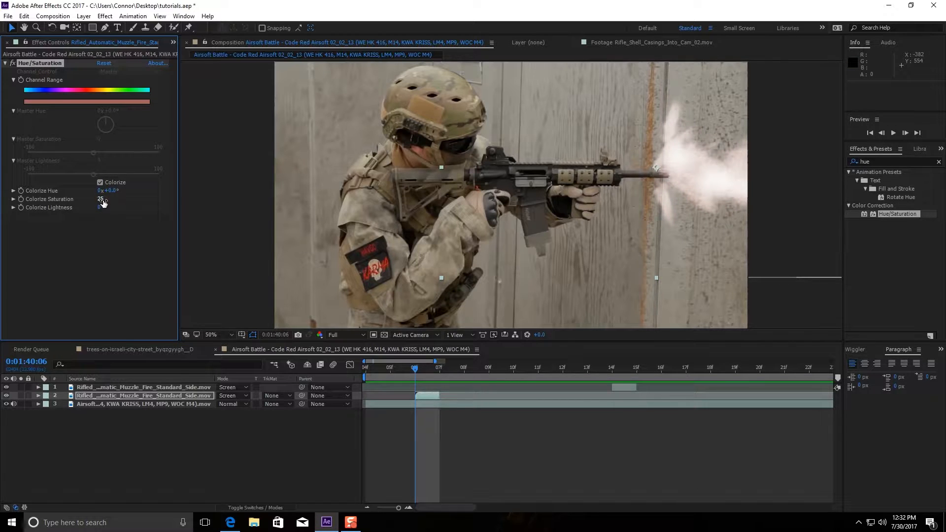
pyautogui.moveTo(114, 201)
pyautogui.mouseDown()
pyautogui.moveTo(144, 200)
pyautogui.moveTo(118, 190)
pyautogui.mouseUp()
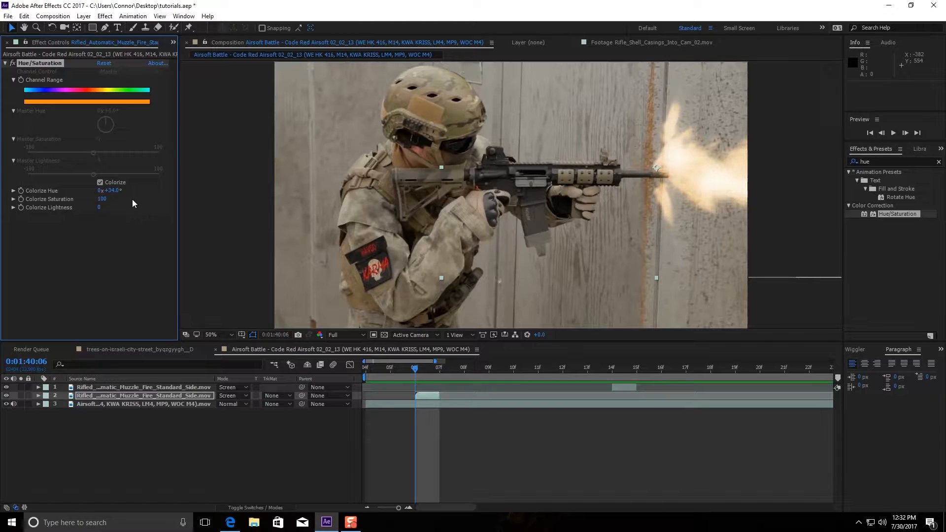
# - Copy the colorizing Hue/Saturation effect from the first muzzle flash onto the second one and preview the shots from 0:01:40:04
pyautogui.click(470, 453)
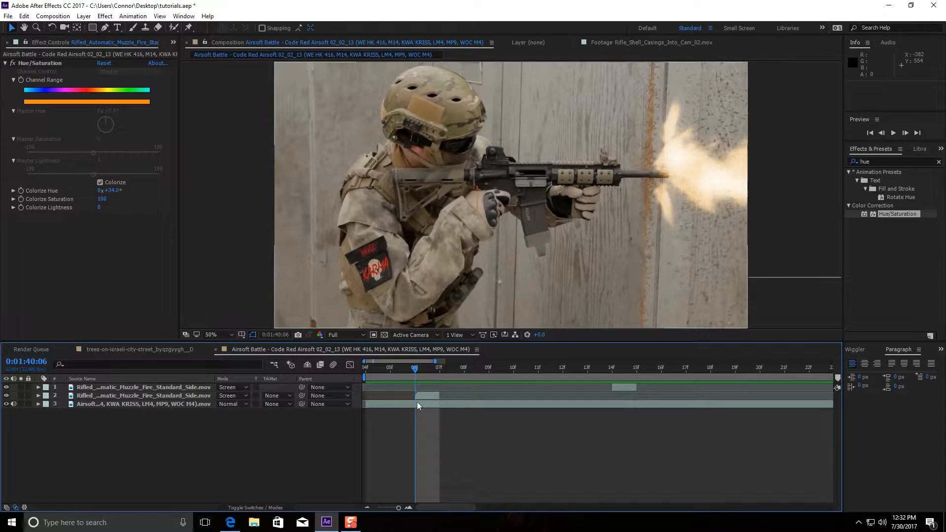
pyautogui.click(22, 64)
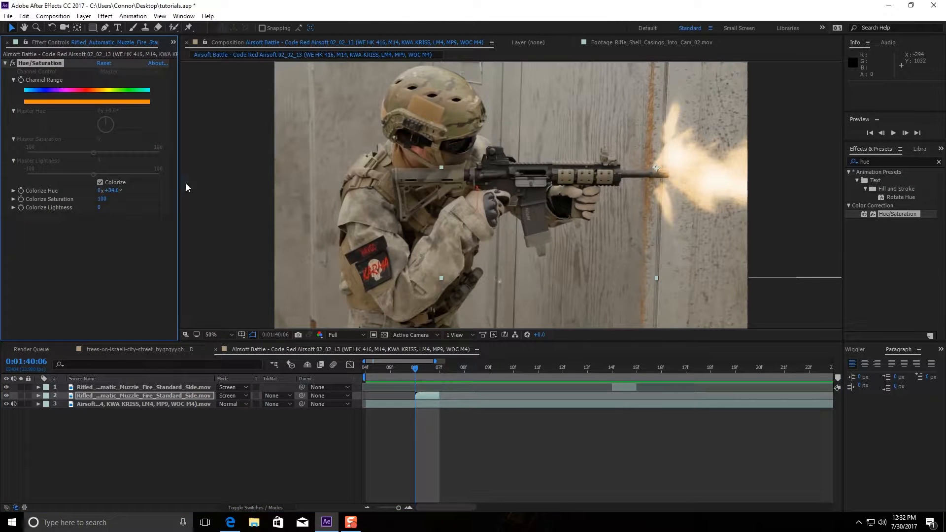
pyautogui.click(149, 387)
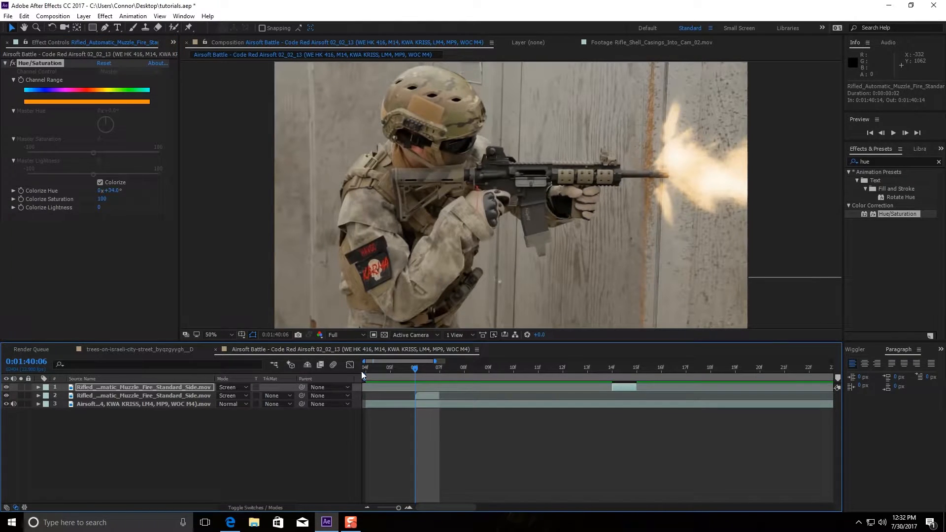
pyautogui.click(363, 371)
pyautogui.press('space')
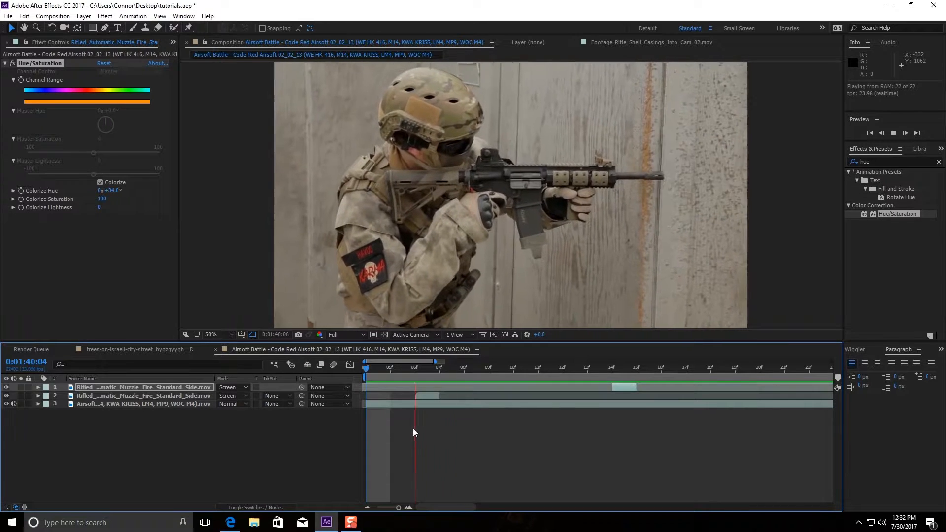
pyautogui.click(414, 367)
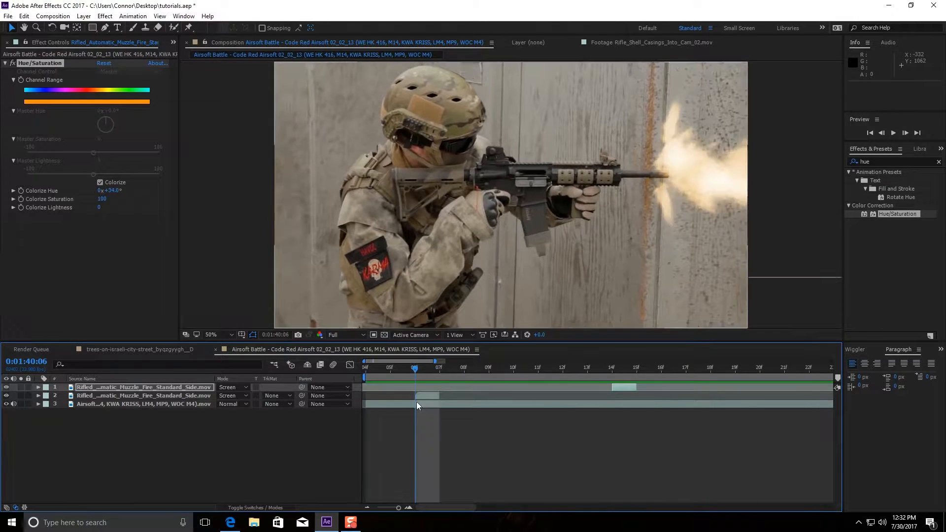
# - Duplicate the first muzzle-flash layer at 0:01:40:06 and remove Hue/Saturation from the copy
pyautogui.click(418, 396)
pyautogui.hotkey('ctrl', 'c')
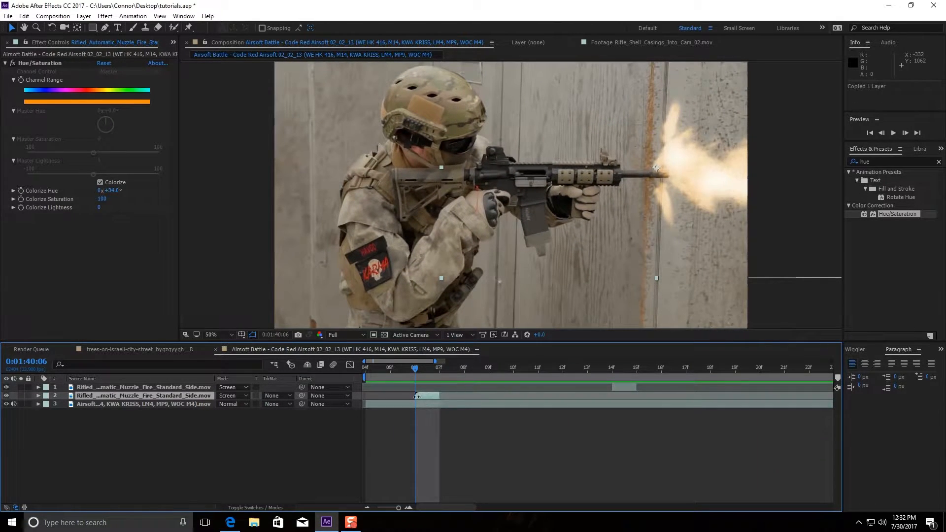
pyautogui.hotkey('ctrl', 'v')
pyautogui.click(41, 63)
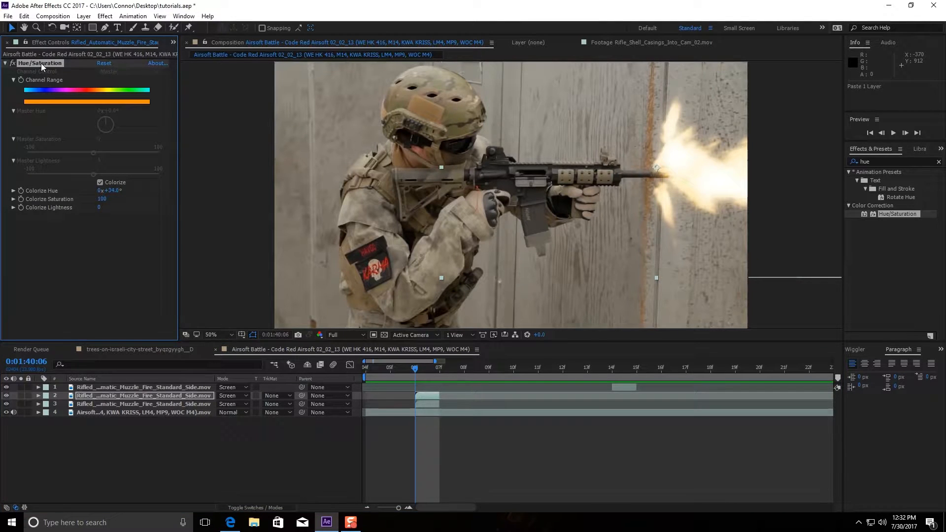
pyautogui.press('Delete')
# - Duplicate the second muzzle flash at 0:01:40:14 without its Hue/Saturation effect, and preview the layered flashes from 0:01:40:04
pyautogui.click(619, 386)
pyautogui.hotkey('ctrl', 'c')
pyautogui.hotkey('ctrl', 'v')
pyautogui.click(45, 63)
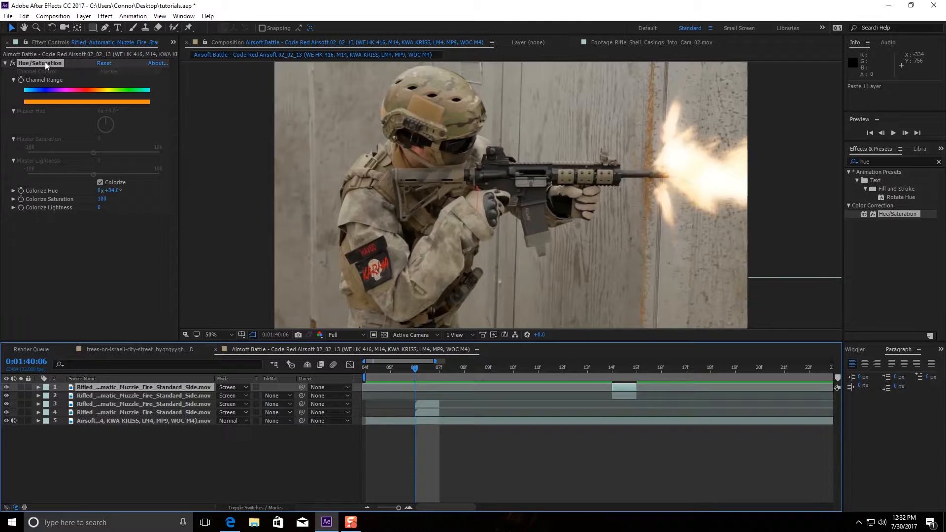
pyautogui.press('Delete')
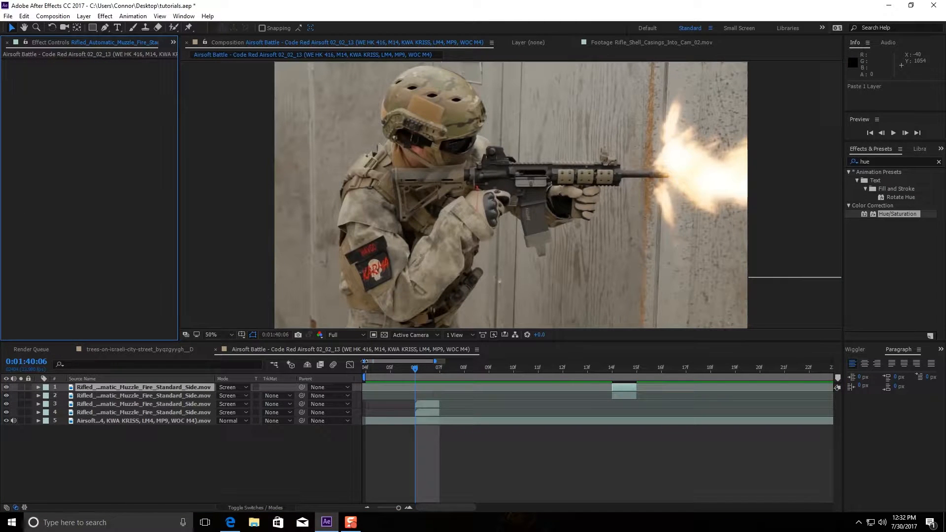
pyautogui.click(365, 372)
pyautogui.press('space')
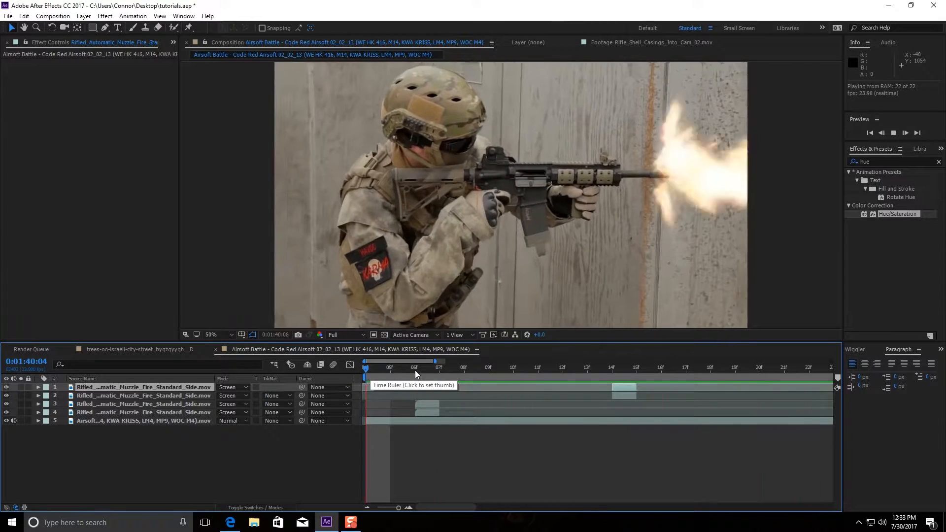
pyautogui.click(450, 374)
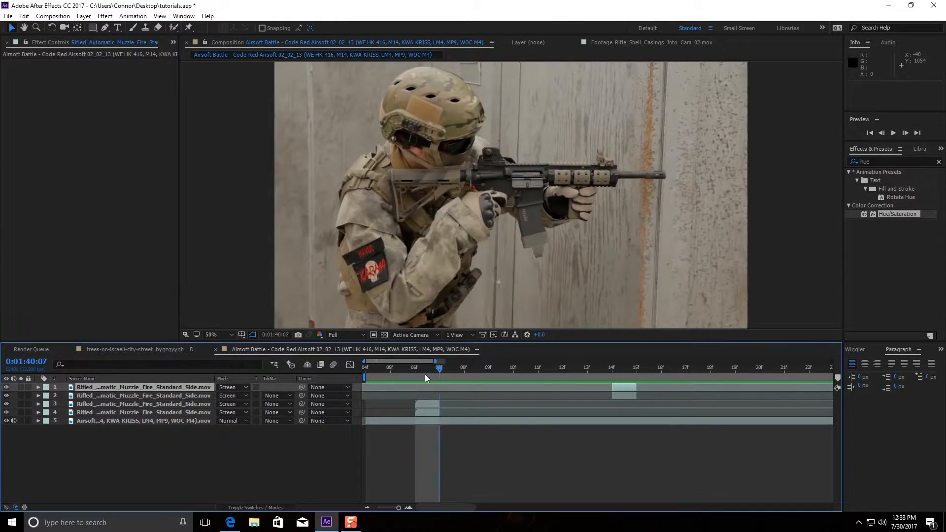
pyautogui.press('pageup')
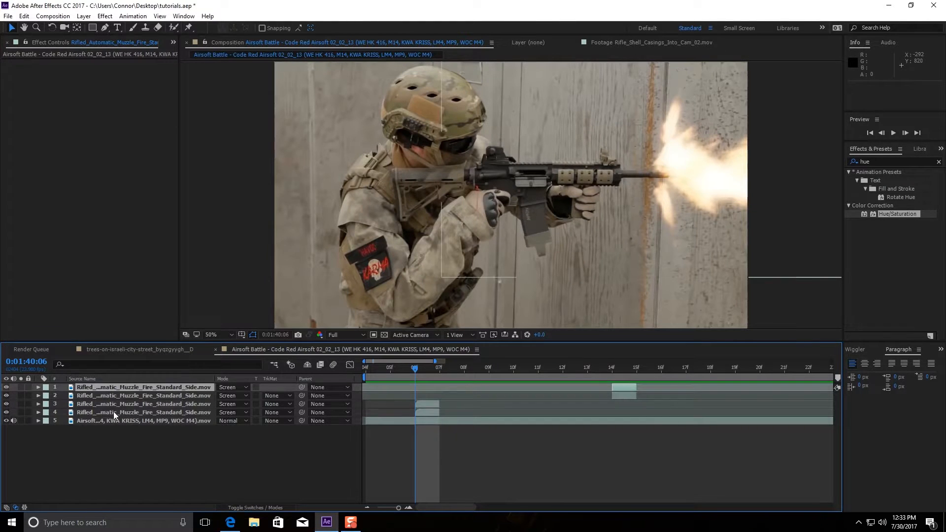
# - Close the effect settings to bring back the project's footage list, and adjust the list's width
pyautogui.click(113, 412)
pyautogui.click(4, 45)
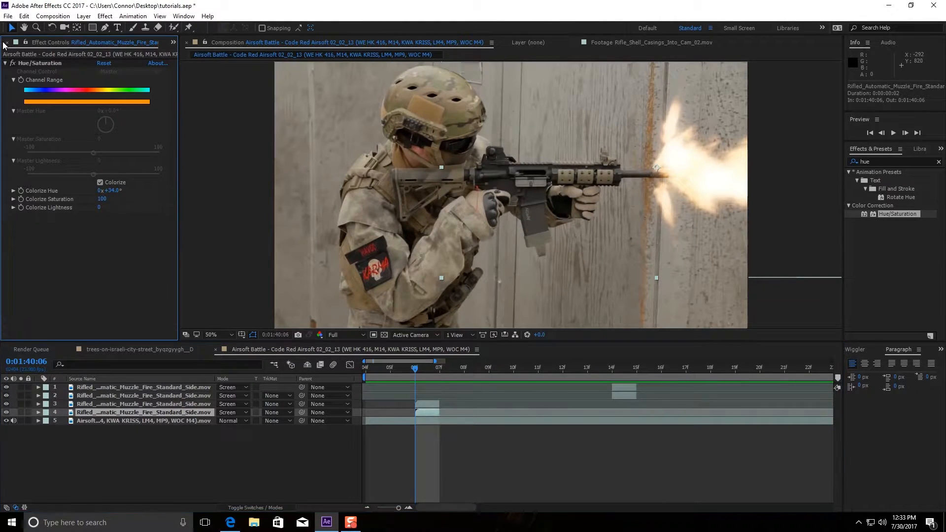
pyautogui.click(175, 405)
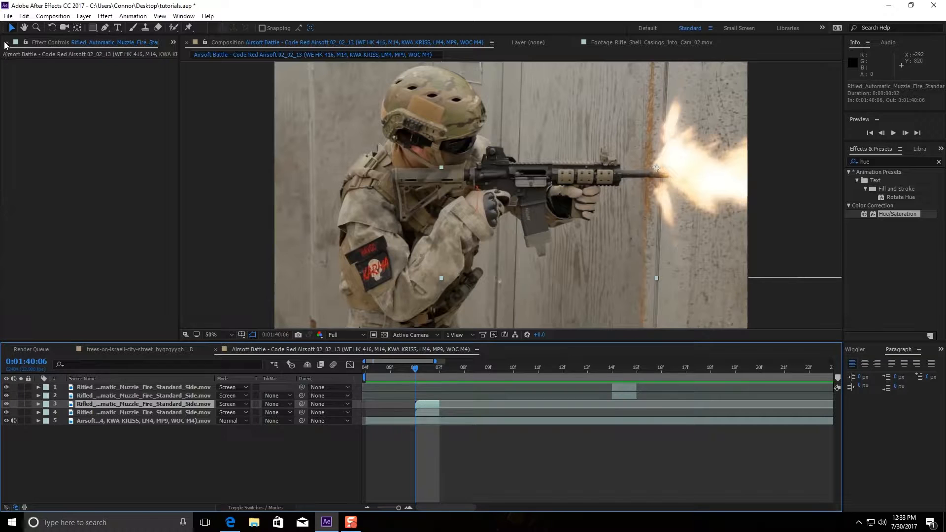
pyautogui.click(3, 44)
pyautogui.click(99, 422)
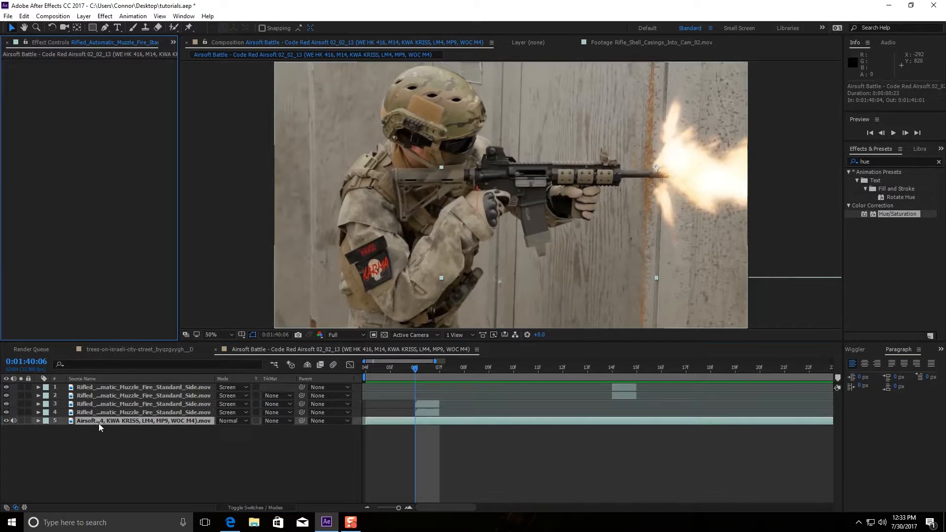
pyautogui.moveTo(178, 207); pyautogui.dragTo(240, 211)
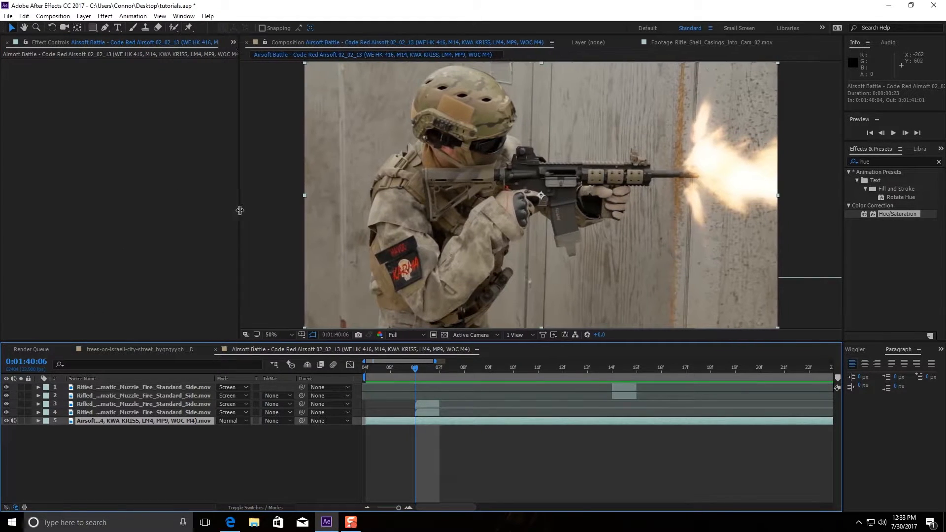
pyautogui.click(6, 43)
pyautogui.click(51, 254)
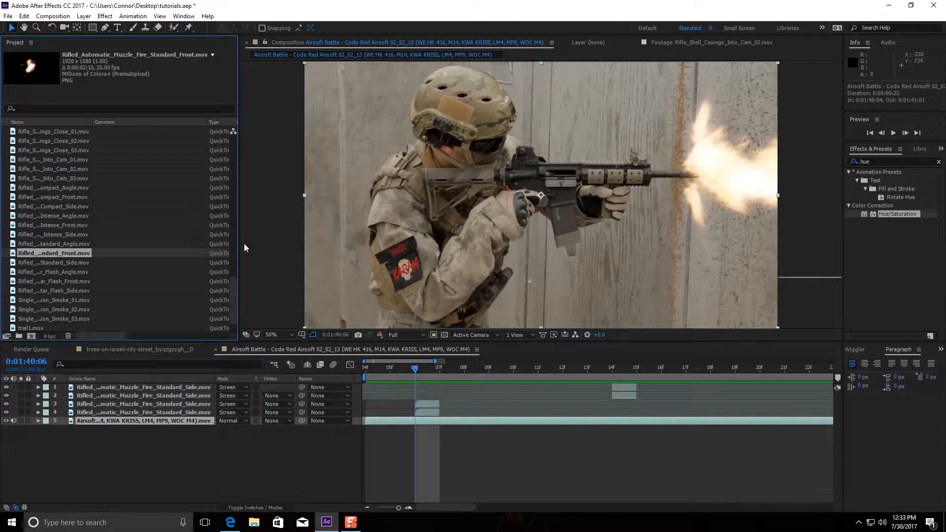
pyautogui.moveTo(238, 232); pyautogui.dragTo(169, 232)
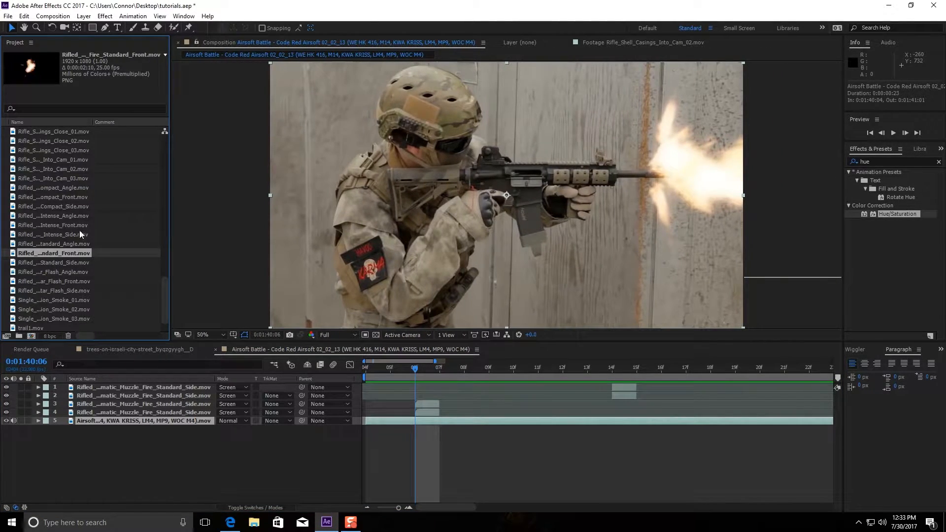
# - Preview Single_Shell_Casing_Ejection_Smoke_01.mov and add it above the first shot's flash layers, trimming its start to 0:01:40:06
pyautogui.scroll(-3, 81, 276)
pyautogui.click(56, 273)
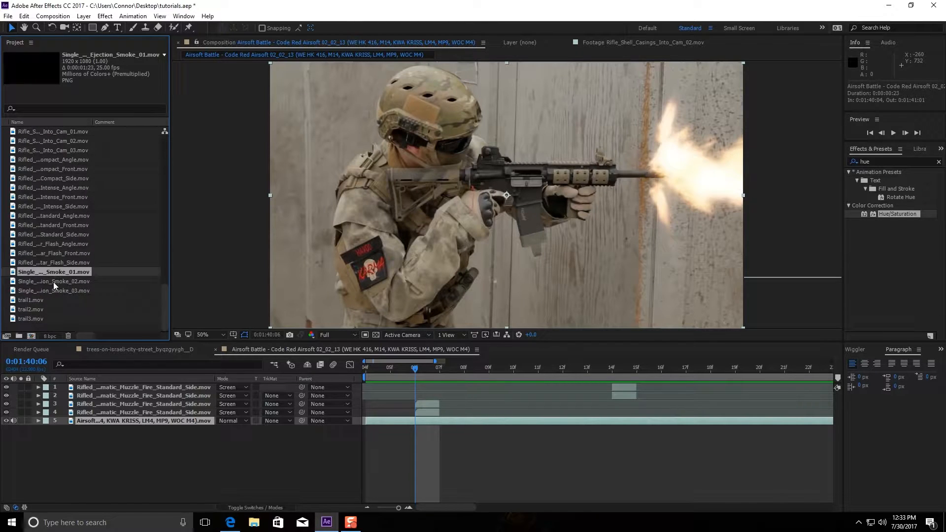
pyautogui.doubleClick(56, 275)
pyautogui.press('space')
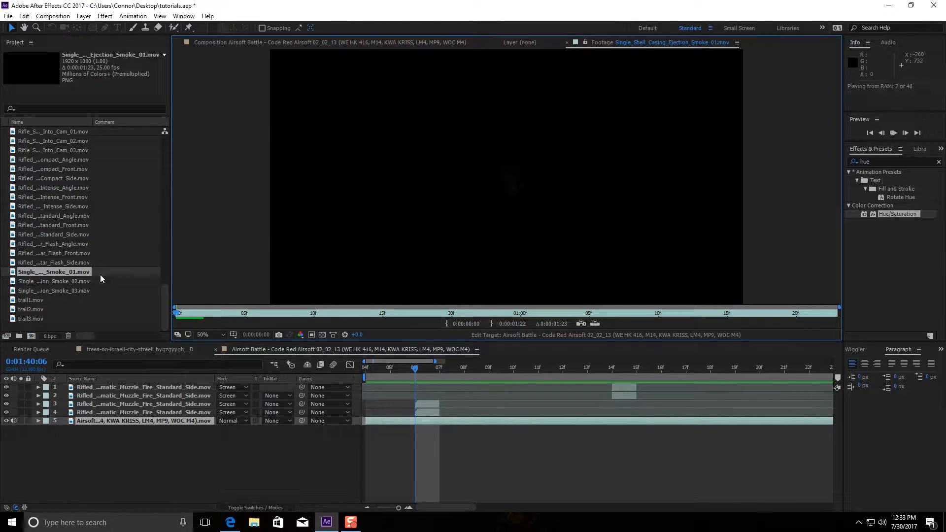
pyautogui.click(215, 44)
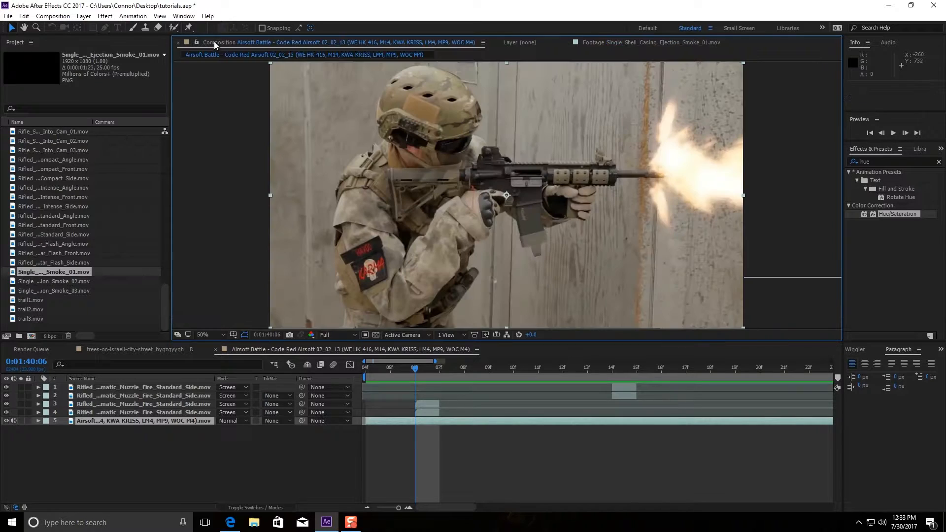
pyautogui.moveTo(13, 276); pyautogui.dragTo(404, 413)
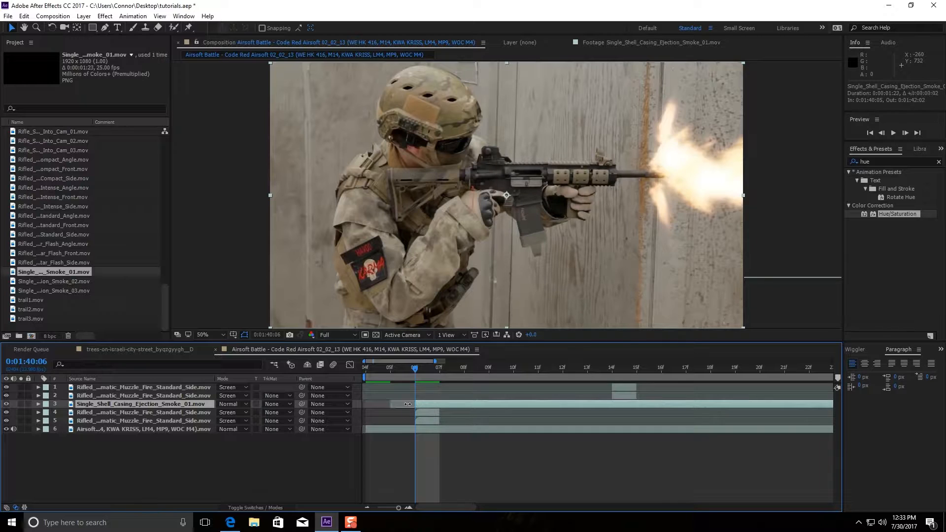
# - Scale the ejection smoke down to a small area and place it over the rifle's ejection port at about 998, 464
pyautogui.moveTo(500, 207); pyautogui.dragTo(484, 221)
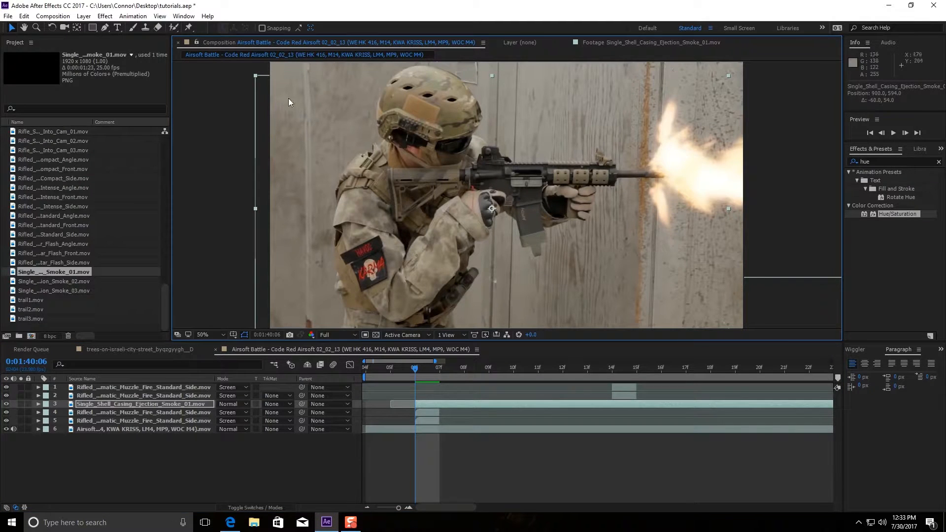
pyautogui.moveTo(259, 81); pyautogui.dragTo(333, 143)
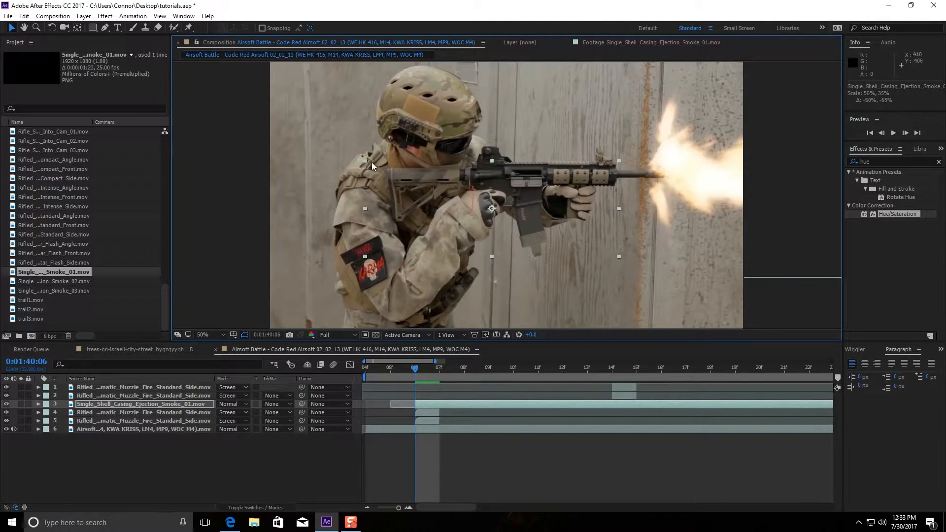
pyautogui.moveTo(422, 182); pyautogui.dragTo(434, 186)
pyautogui.moveTo(523, 215); pyautogui.dragTo(547, 183)
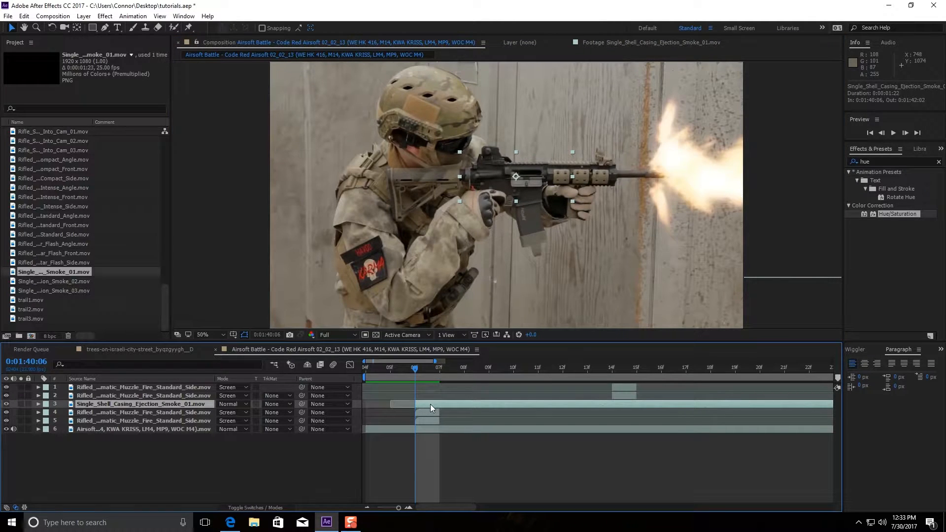
# - Duplicate the ejection-smoke layer, shift the copy to start at 0:01:40:14, and place it above all other layers
pyautogui.hotkey('ctrl', 'd')
pyautogui.moveTo(425, 406); pyautogui.dragTo(621, 403)
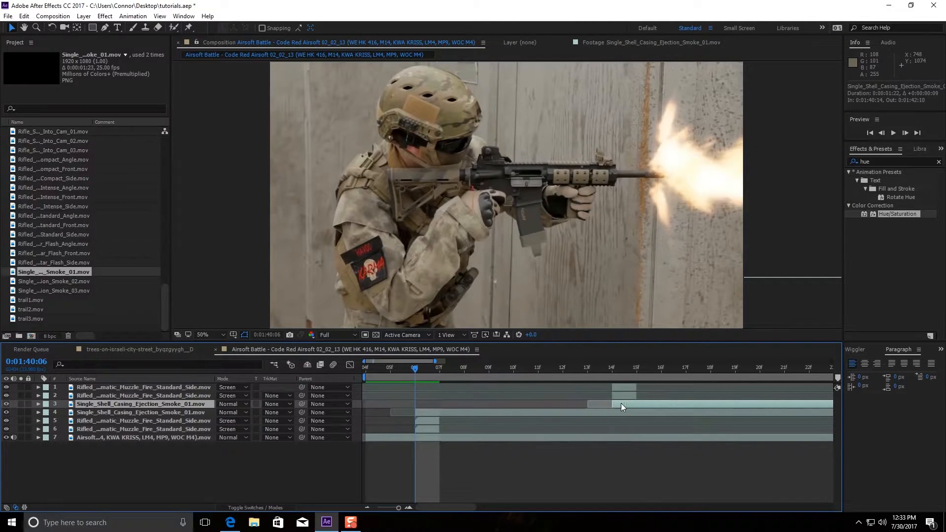
pyautogui.click(613, 373)
pyautogui.moveTo(154, 403); pyautogui.dragTo(159, 386)
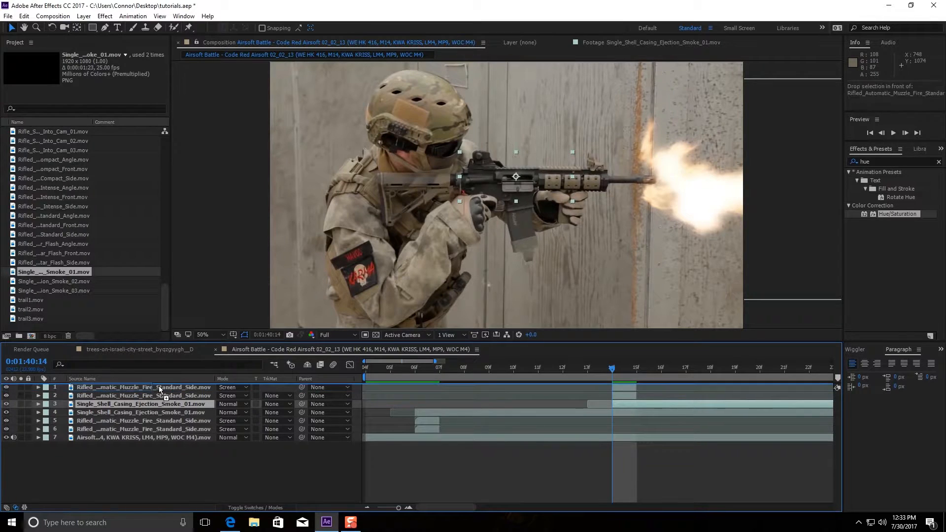
# - Align the copied ejection smoke with the rifle's ejection port at about 998, 484 and preview the shots from 0:01:40:04
pyautogui.moveTo(535, 178); pyautogui.dragTo(535, 186)
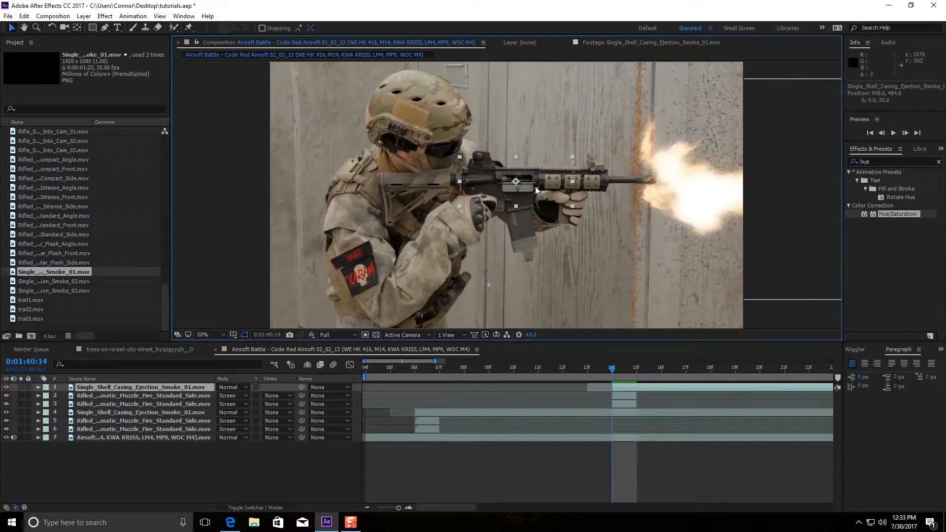
pyautogui.click(369, 367)
pyautogui.press('space')
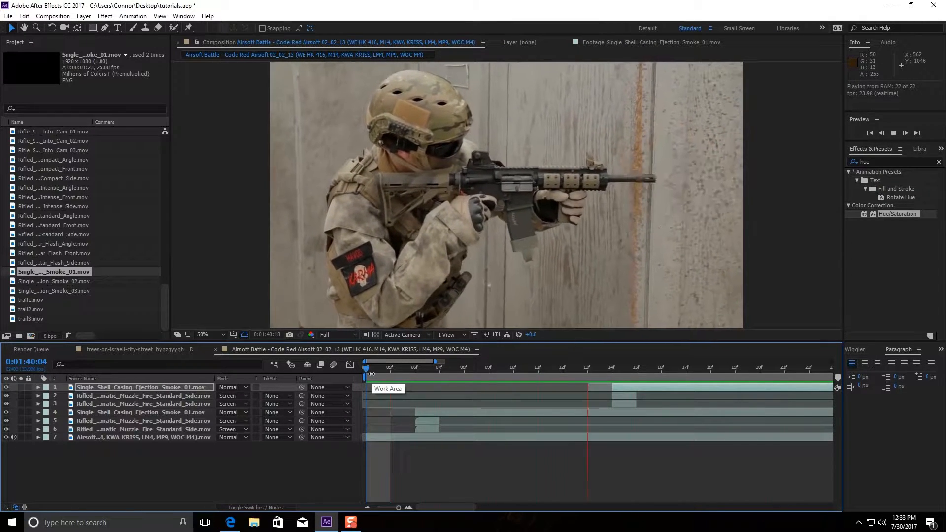
pyautogui.press('space')
# - Shift the first shot's ejection smoke toward the muzzle to about 1056, 464 and preview the shots from 0:01:40:04
pyautogui.moveTo(365, 368); pyautogui.dragTo(415, 368)
pyautogui.click(421, 412)
pyautogui.moveTo(524, 191); pyautogui.dragTo(539, 191)
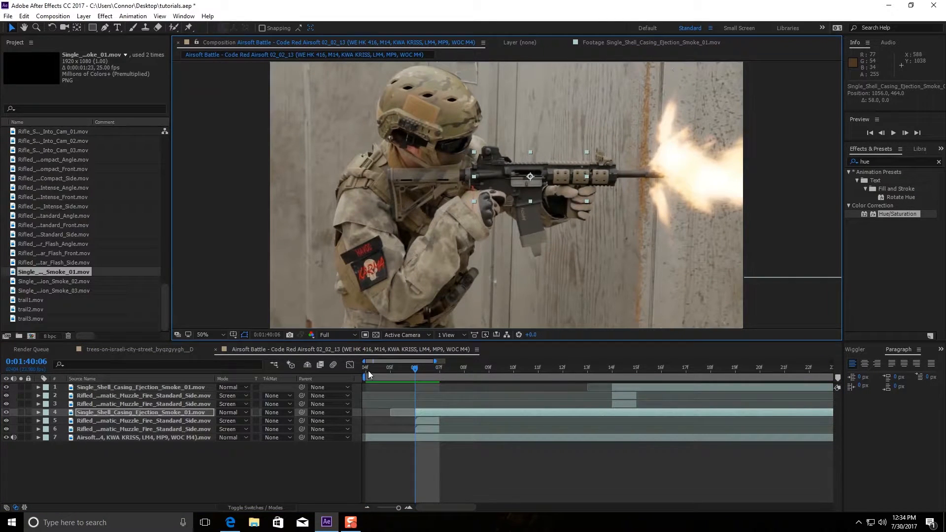
pyautogui.click(368, 371)
pyautogui.press('space')
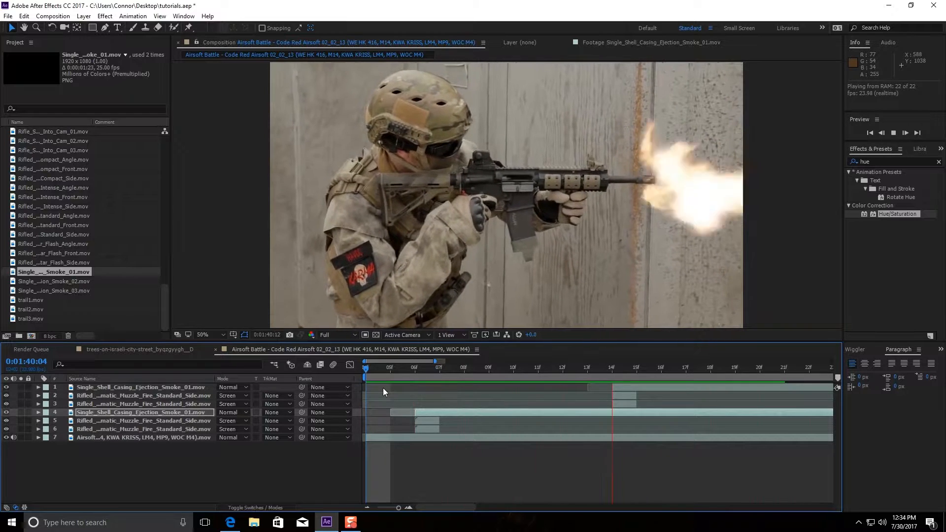
pyautogui.click(415, 368)
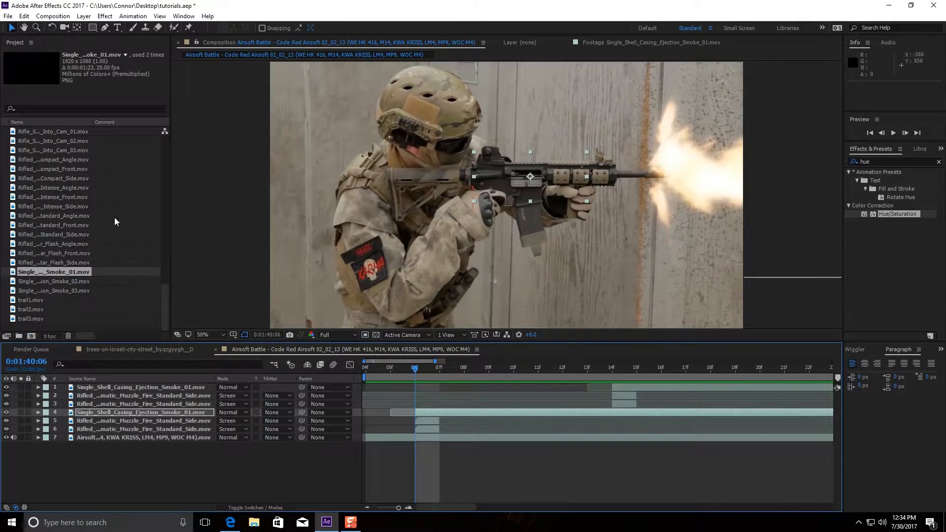
# - Preview the Rapid_Light_Muzzle_Smoke_Front clip from the project footage
pyautogui.scroll(5, 81, 220)
pyautogui.click(56, 149)
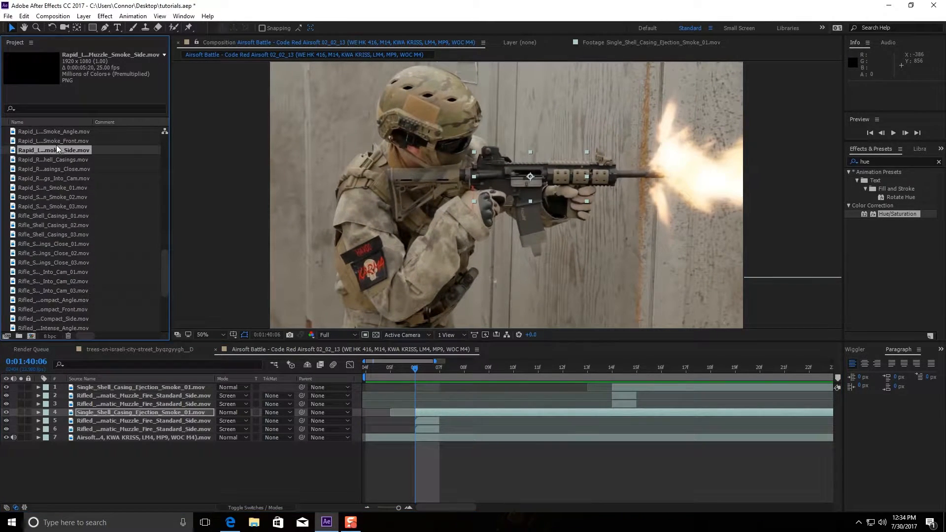
pyautogui.doubleClick(55, 141)
pyautogui.press('space')
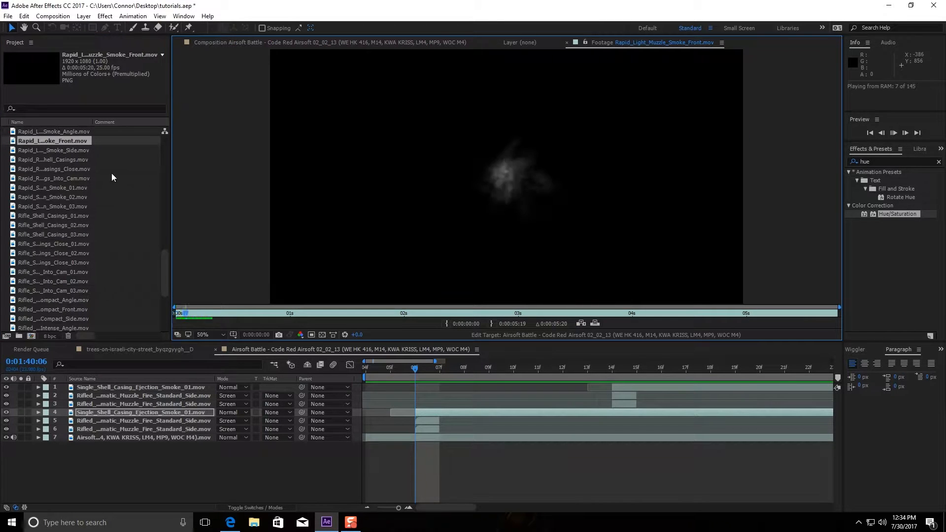
# - Preview the Burst_Shell_Casing_Ejection_Smoke clips 03, 01, 05 and 08 to compare their smoke shapes
pyautogui.scroll(10, 83, 205)
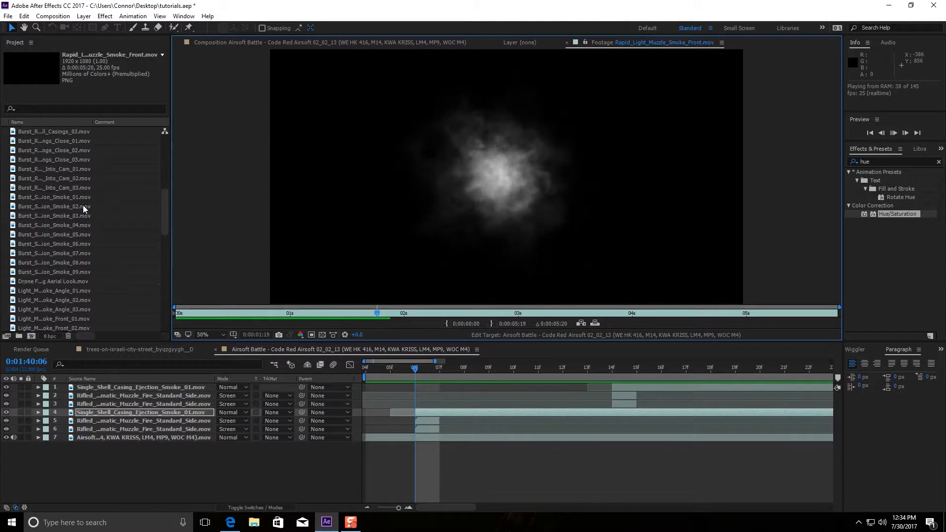
pyautogui.scroll(-3, 56, 261)
pyautogui.doubleClick(57, 243)
pyautogui.press('space')
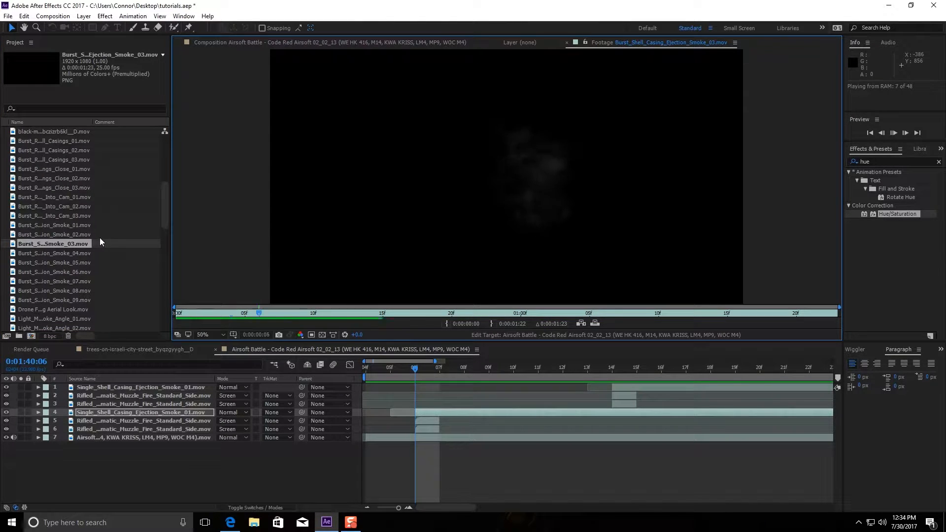
pyautogui.doubleClick(73, 228)
pyautogui.press('space')
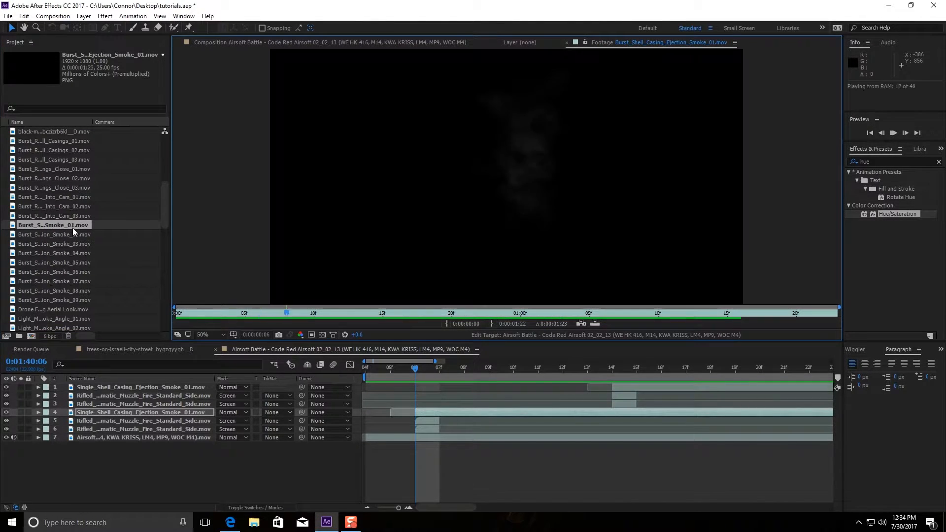
pyautogui.doubleClick(69, 272)
pyautogui.press('space')
pyautogui.doubleClick(69, 266)
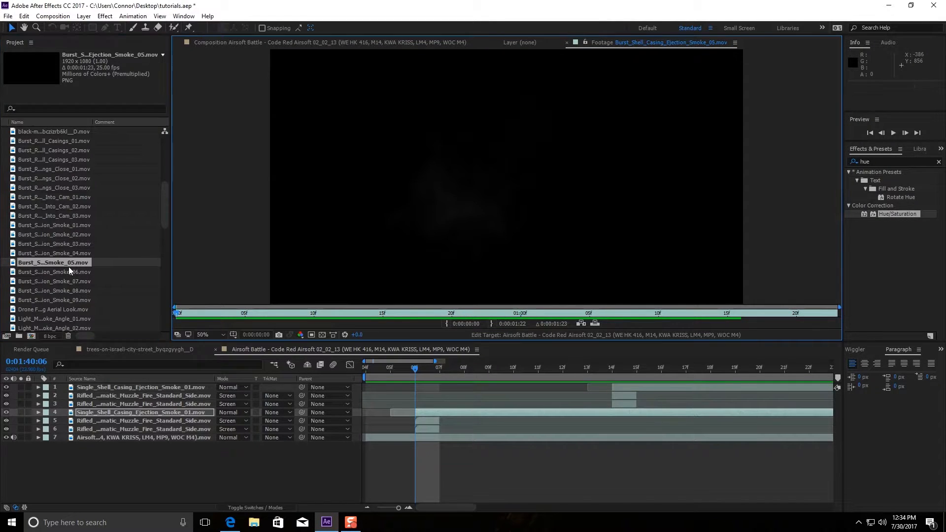
pyautogui.press('space')
pyautogui.doubleClick(66, 292)
pyautogui.press('space')
# - Preview Light_Muzzle_Smoke_Side_01.mov and add it to the airsoft composition at 0:01:40:06, directly above the base footage
pyautogui.scroll(7, 75, 279)
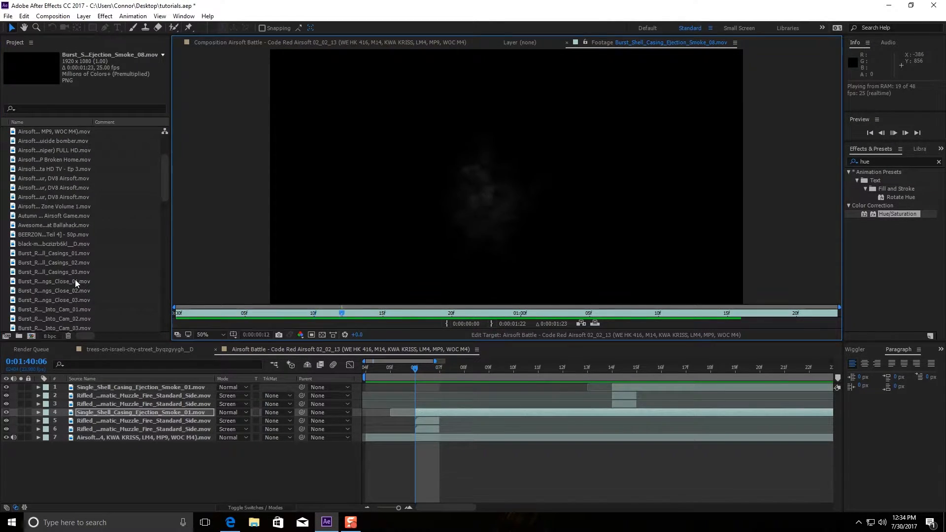
pyautogui.scroll(-8, 75, 279)
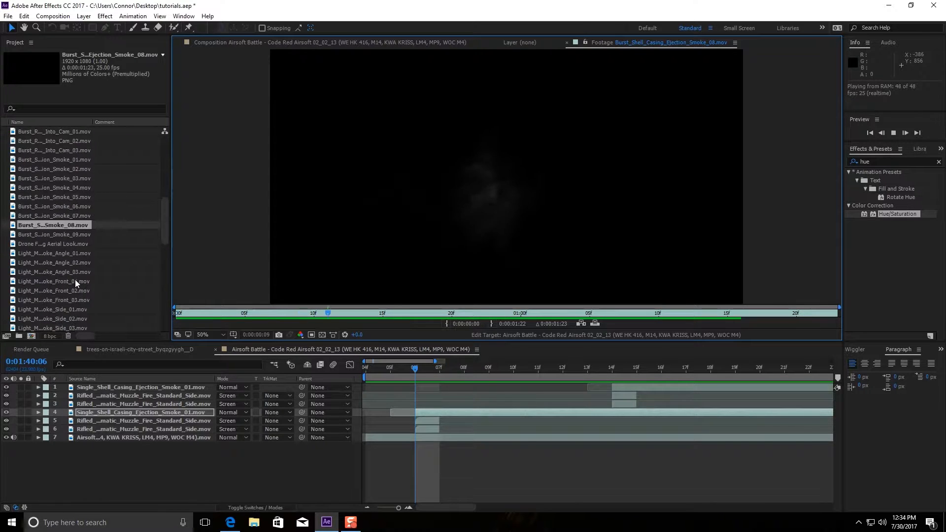
pyautogui.doubleClick(67, 223)
pyautogui.press('space')
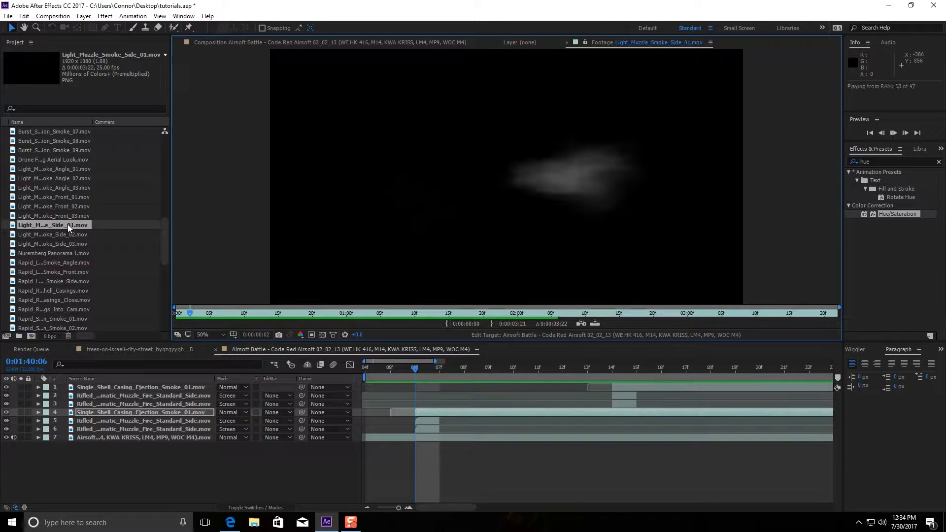
pyautogui.click(212, 43)
pyautogui.moveTo(16, 227); pyautogui.dragTo(417, 435)
# - Slide the muzzle smoke one frame earlier, trimmed to start at 0:01:40:06, and align it with the rifle's muzzle at about 1628, 452
pyautogui.moveTo(538, 191); pyautogui.dragTo(656, 184)
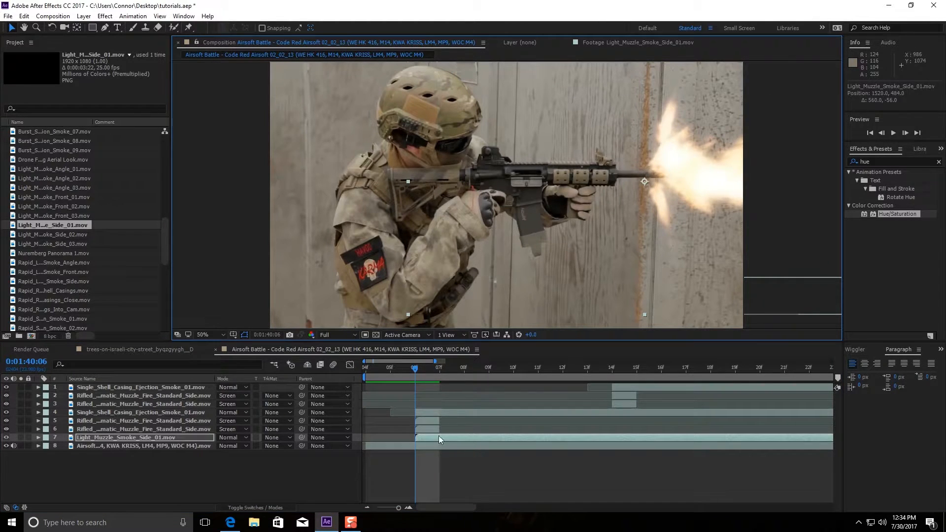
pyautogui.moveTo(432, 440); pyautogui.dragTo(416, 442)
pyautogui.moveTo(629, 200); pyautogui.dragTo(664, 188)
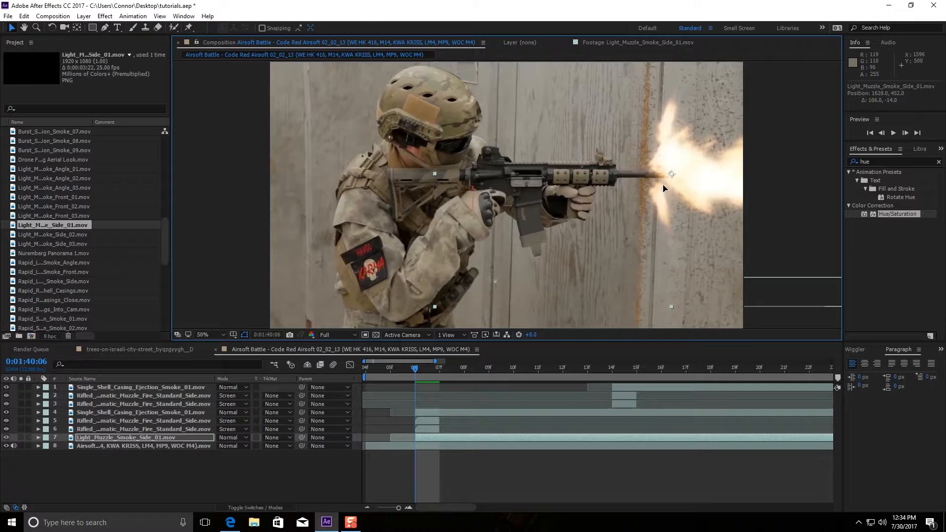
pyautogui.click(368, 368)
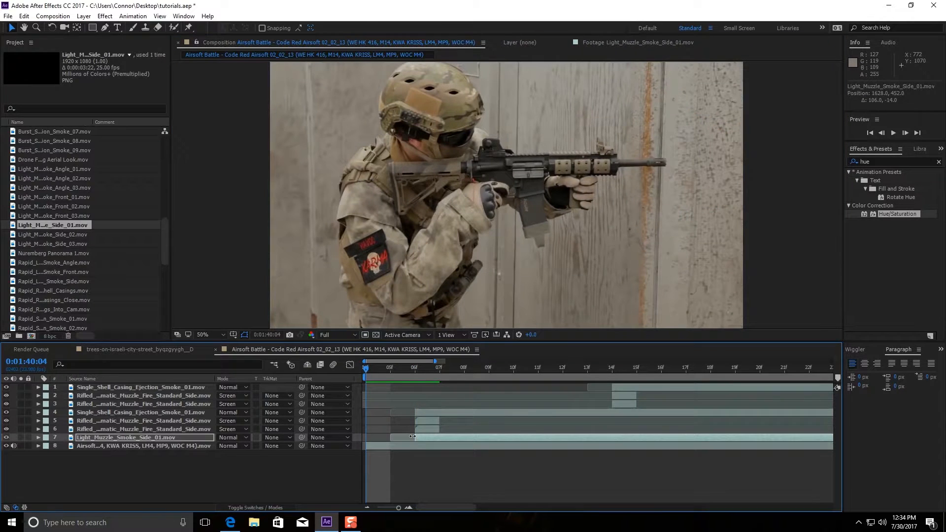
pyautogui.press('space')
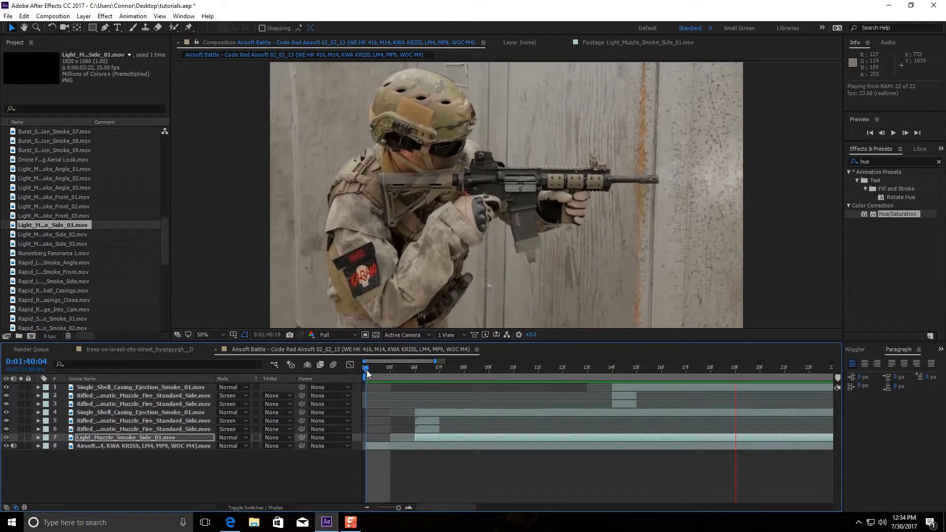
# - Set the muzzle smoke's opacity to 62% and preview the shots from 0:01:40:04
pyautogui.moveTo(367, 371); pyautogui.dragTo(414, 368)
pyautogui.click(424, 437)
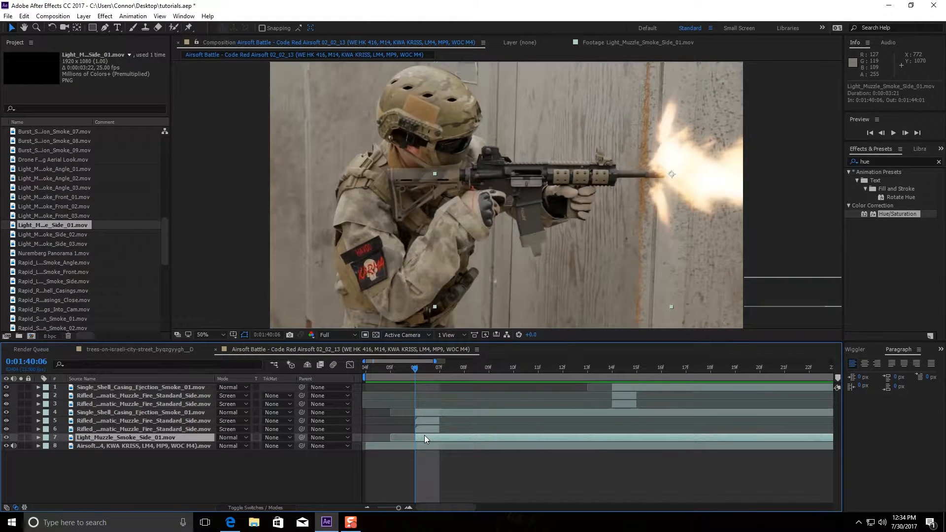
pyautogui.press('t')
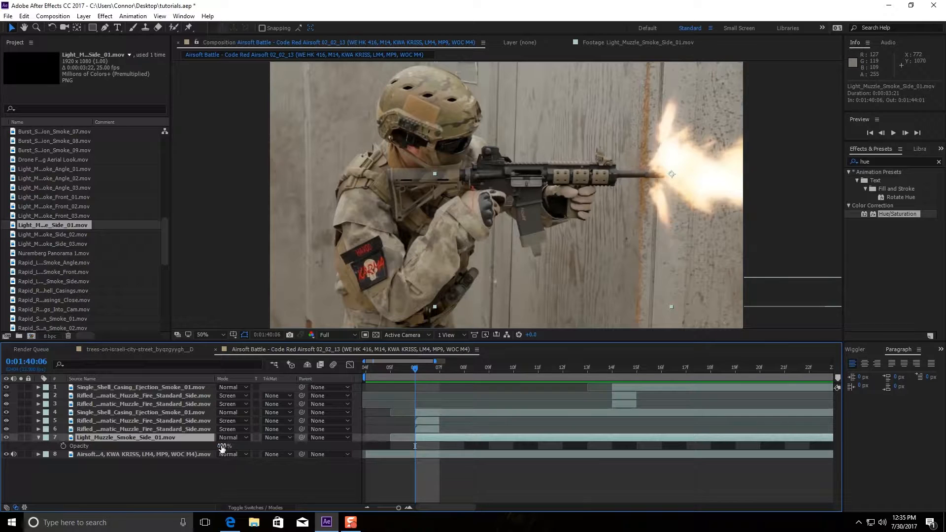
pyautogui.moveTo(220, 446); pyautogui.dragTo(212, 445)
pyautogui.press('Return')
pyautogui.click(365, 370)
pyautogui.press('space')
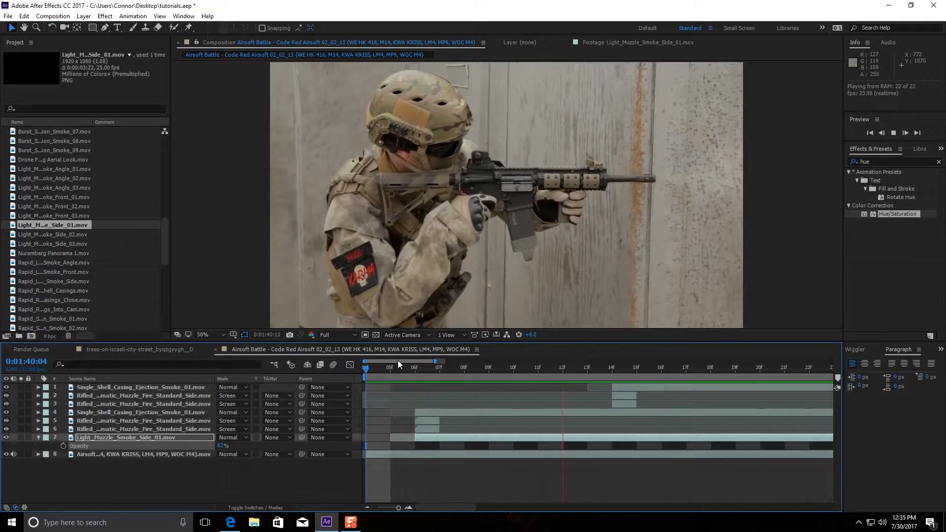
# - Lower the muzzle smoke's opacity further to 45% and replay the shots from 0:01:40:04
pyautogui.click(414, 368)
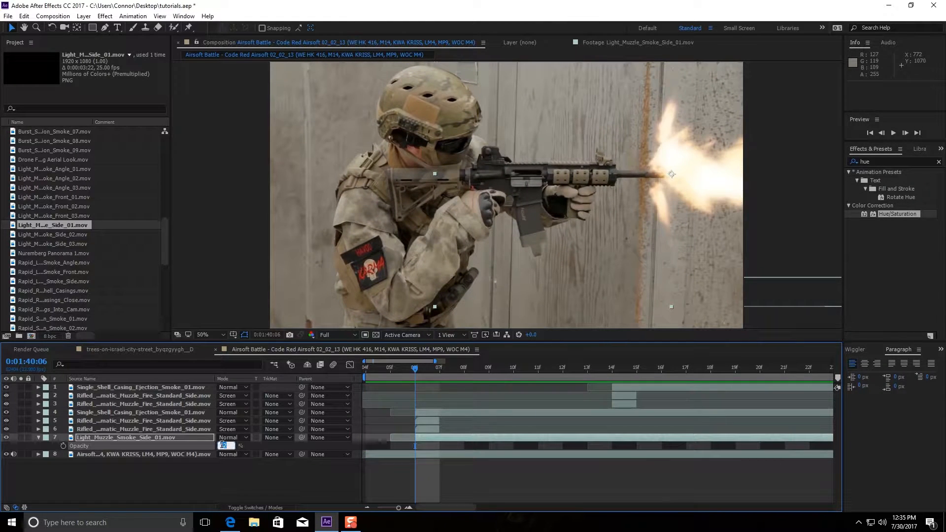
pyautogui.click(278, 444)
pyautogui.click(372, 369)
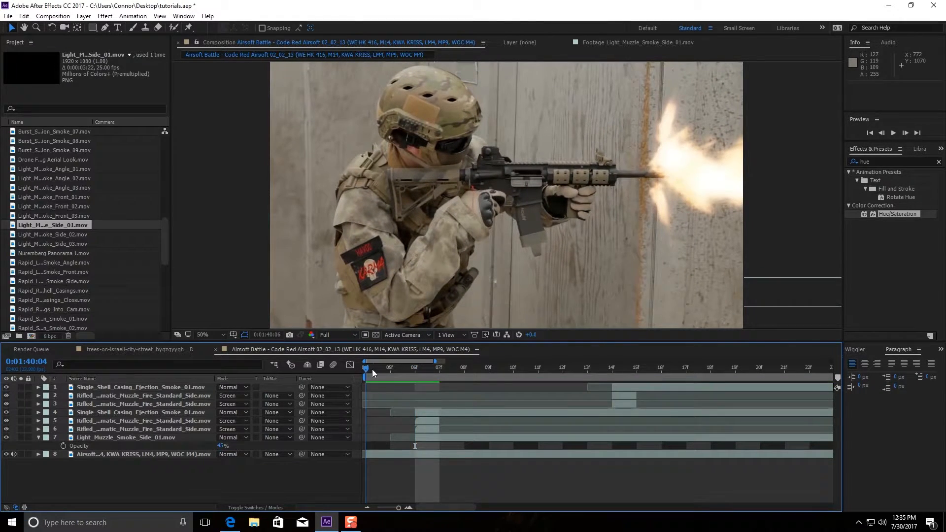
pyautogui.press('space')
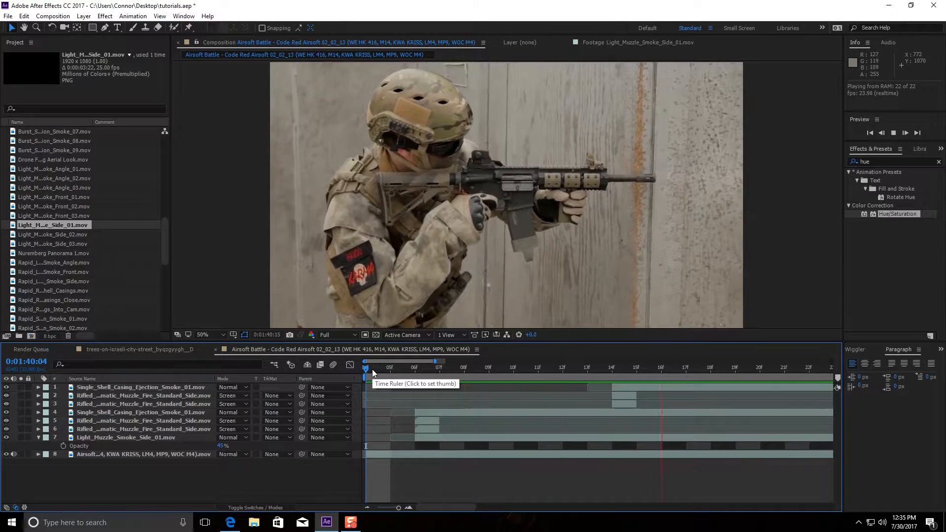
# - Keyframe the muzzle smoke's position to follow the barrel: 1628, 452 at 0:01:40:06, about 1608, 466 at 0:01:40:11, about 1660, 458 at 0:01:40:22
pyautogui.click(414, 368)
pyautogui.click(424, 437)
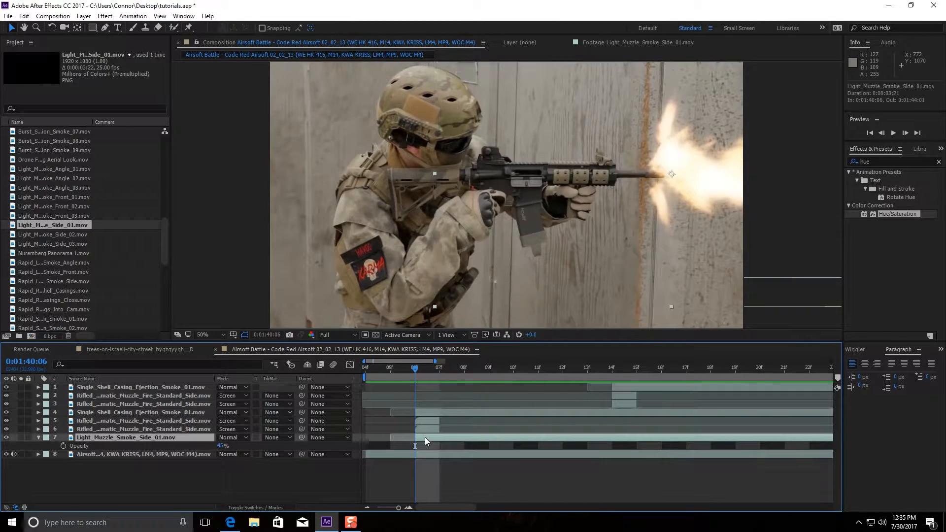
pyautogui.press('p')
pyautogui.click(63, 446)
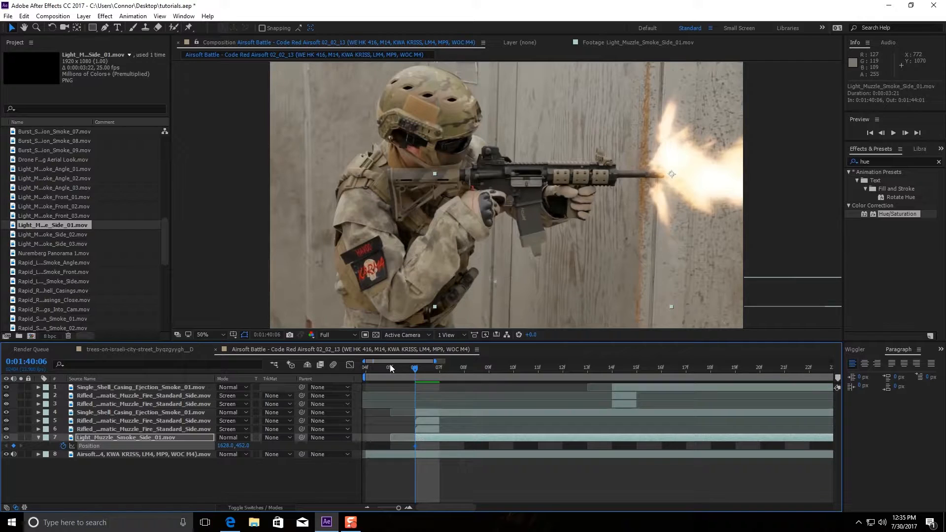
pyautogui.moveTo(413, 368); pyautogui.dragTo(537, 368)
pyautogui.moveTo(675, 190); pyautogui.dragTo(670, 194)
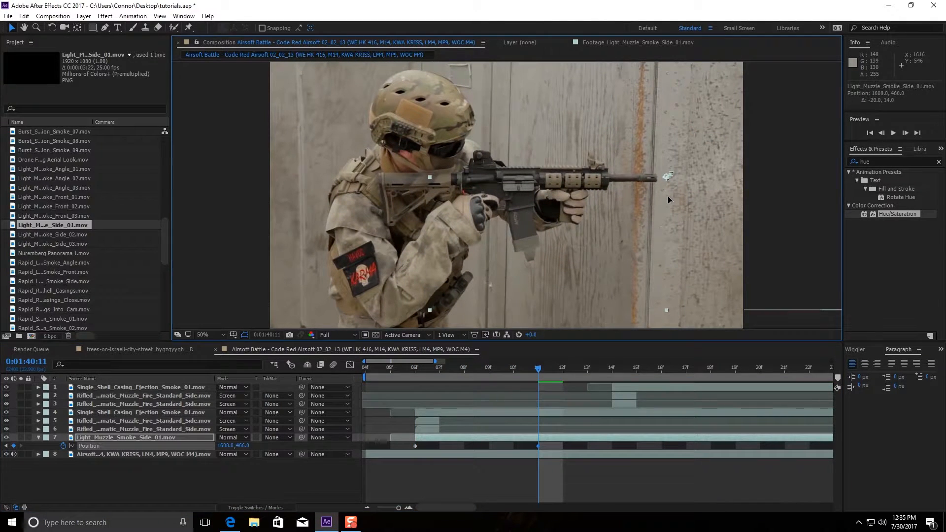
pyautogui.moveTo(547, 378); pyautogui.dragTo(800, 370)
pyautogui.moveTo(678, 204); pyautogui.dragTo(691, 202)
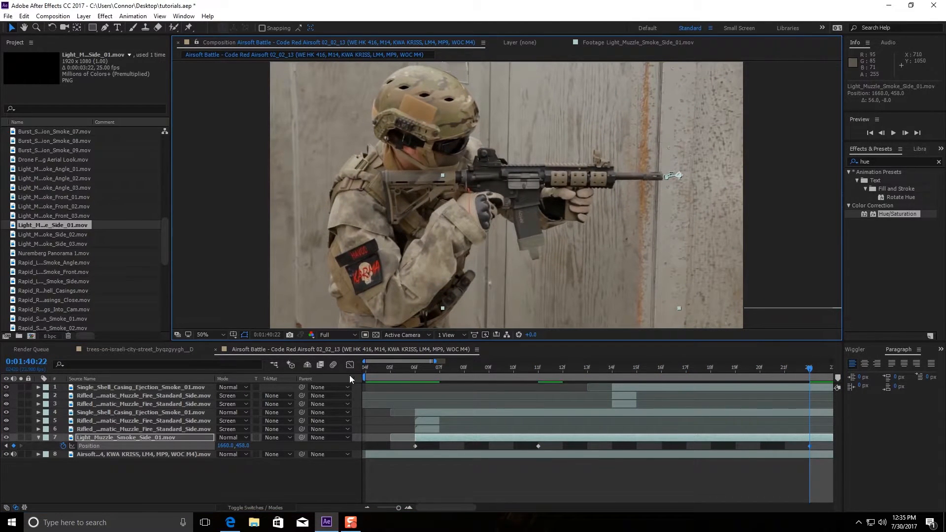
pyautogui.press('space')
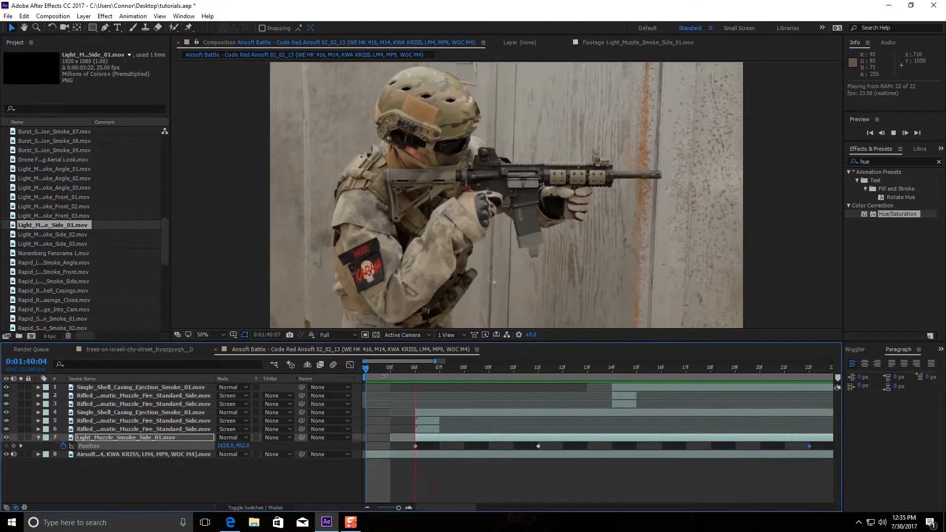
pyautogui.click(371, 367)
# - Duplicate the muzzle-smoke layer, shift the copy to start at 0:01:40:14 with the second flash, and preview from 0:01:40:04
pyautogui.click(427, 436)
pyautogui.hotkey('ctrl', 'c')
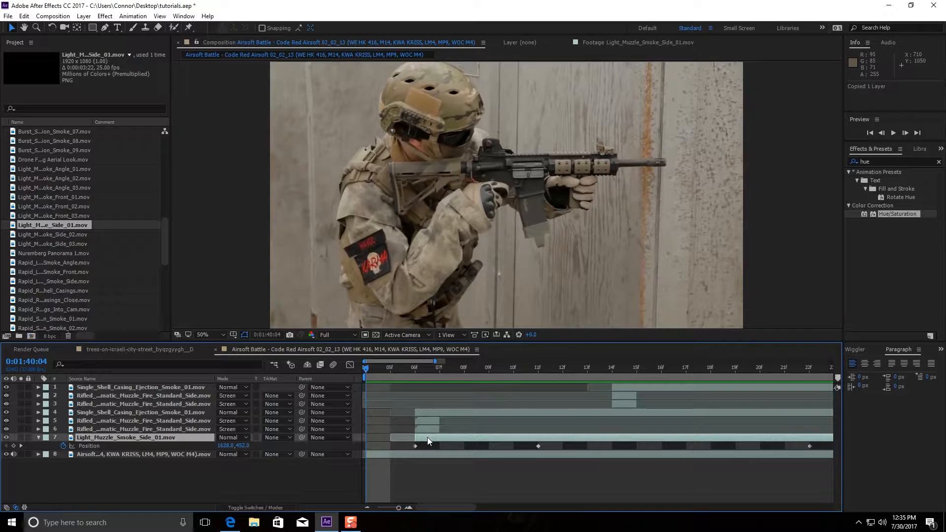
pyautogui.hotkey('ctrl', 'v')
pyautogui.moveTo(428, 438); pyautogui.dragTo(613, 438)
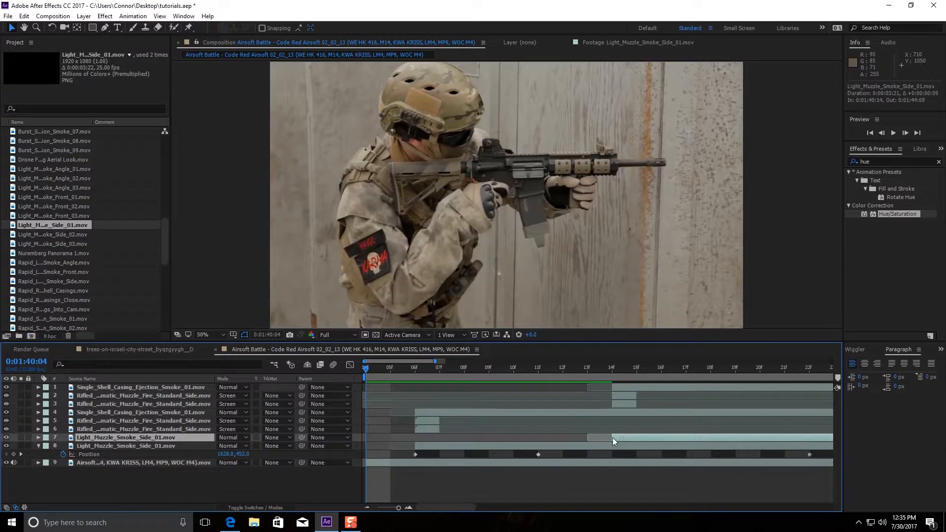
pyautogui.click(613, 368)
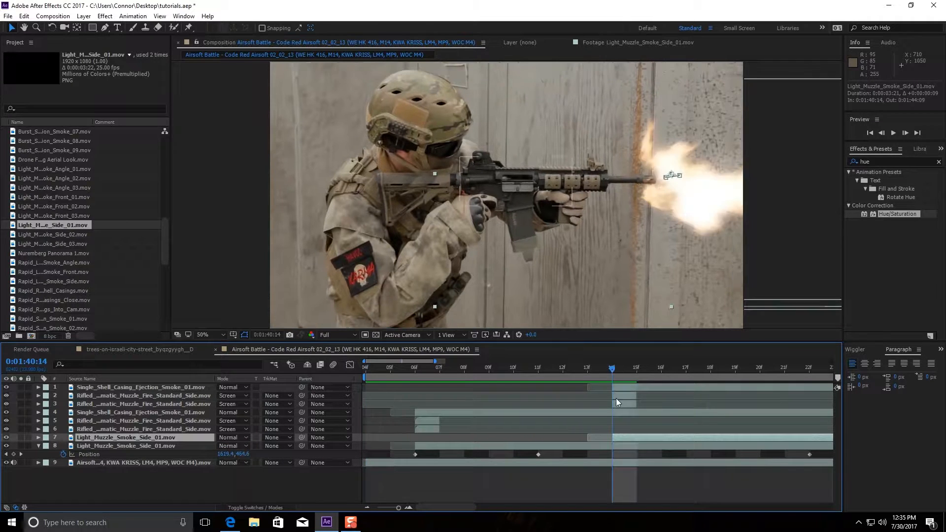
pyautogui.click(367, 371)
pyautogui.press('space')
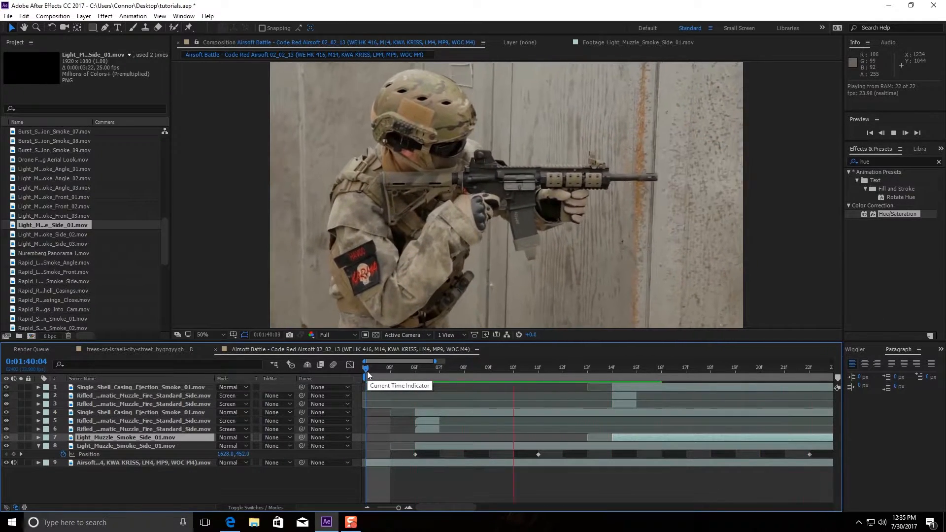
pyautogui.press('space')
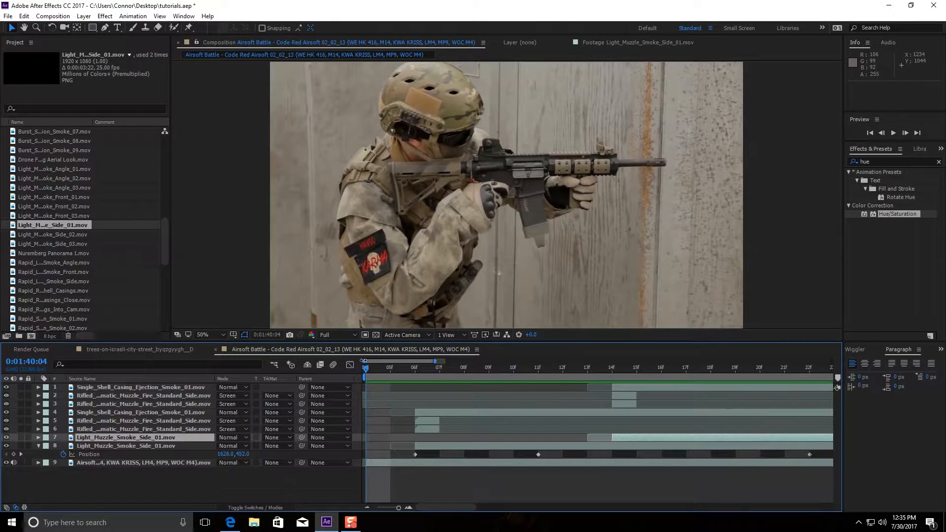
# - Create a 1920 x 1080 solid at 0:01:40:06 with its color sampled from the first muzzle flash
pyautogui.moveTo(368, 366); pyautogui.dragTo(415, 369)
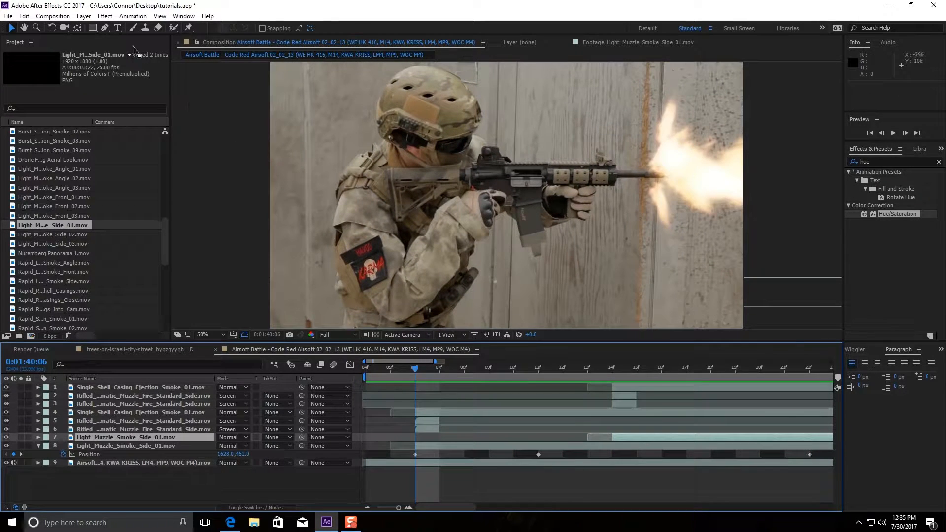
pyautogui.click(85, 17)
pyautogui.moveTo(97, 29)
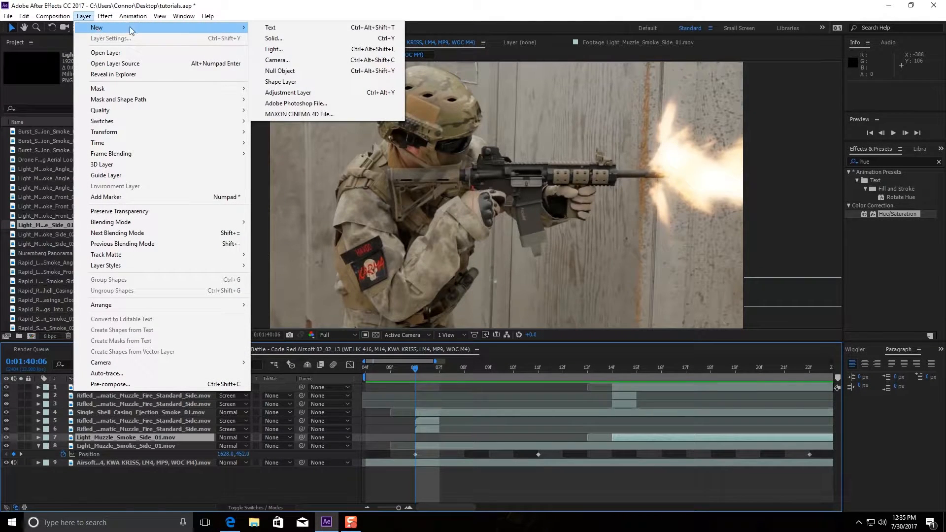
pyautogui.click(291, 38)
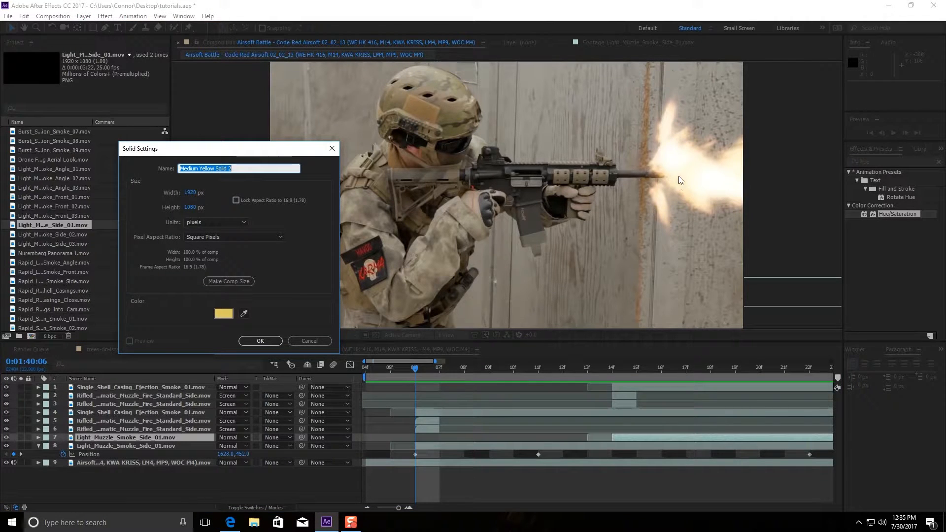
pyautogui.click(243, 313)
pyautogui.click(684, 177)
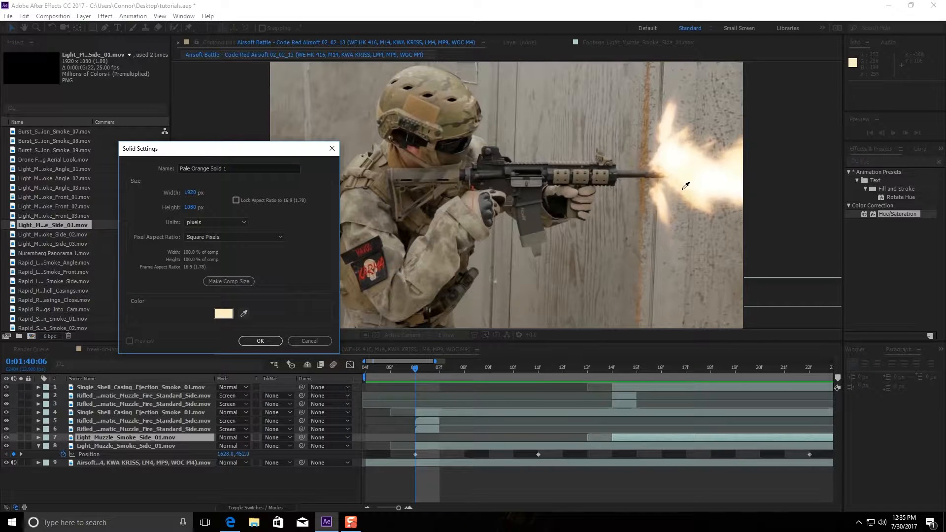
pyautogui.click(261, 341)
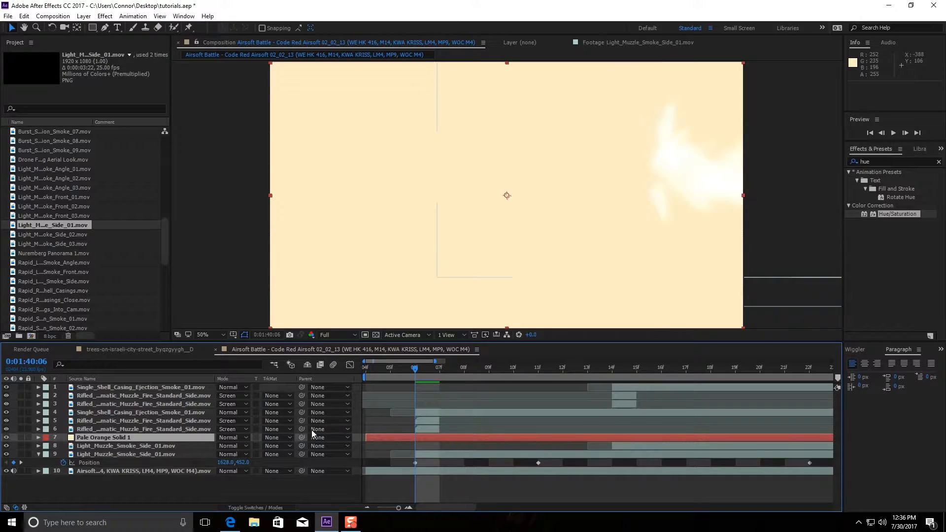
# - Trim the pale orange solid to start at 0:01:40:06 and place it above all other layers
pyautogui.moveTo(364, 437); pyautogui.dragTo(395, 436)
pyautogui.moveTo(138, 437); pyautogui.dragTo(132, 388)
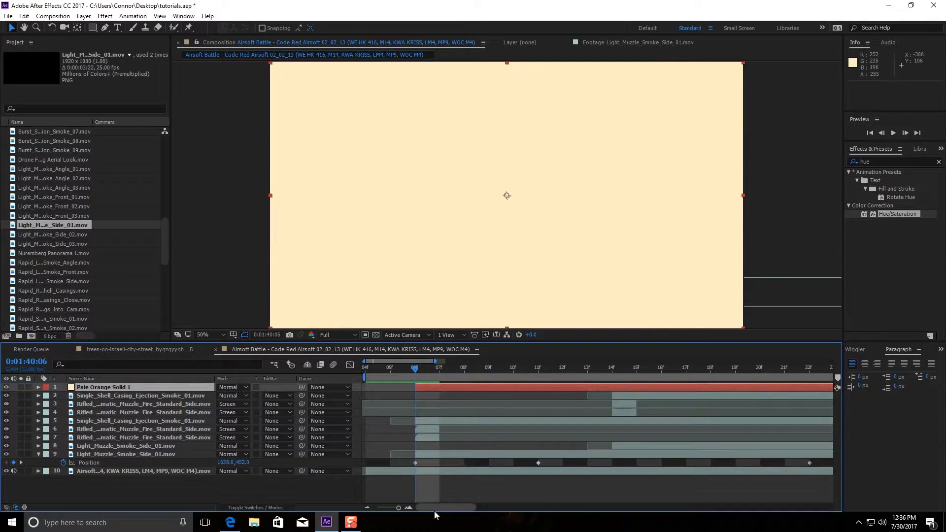
# - Trim the end of the pale orange solid to 0:01:40:06 so it spans only the first muzzle flash
pyautogui.moveTo(398, 508); pyautogui.dragTo(359, 511)
pyautogui.moveTo(836, 387); pyautogui.dragTo(376, 387)
pyautogui.moveTo(384, 508); pyautogui.dragTo(399, 510)
# - Set the pale orange solid's opacity to 5%
pyautogui.click(173, 386)
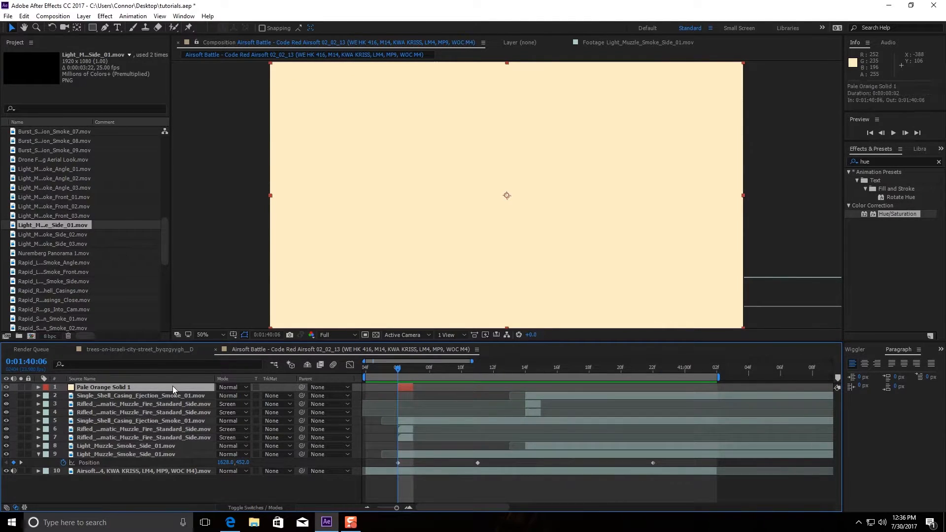
pyautogui.press('t')
pyautogui.click(221, 396)
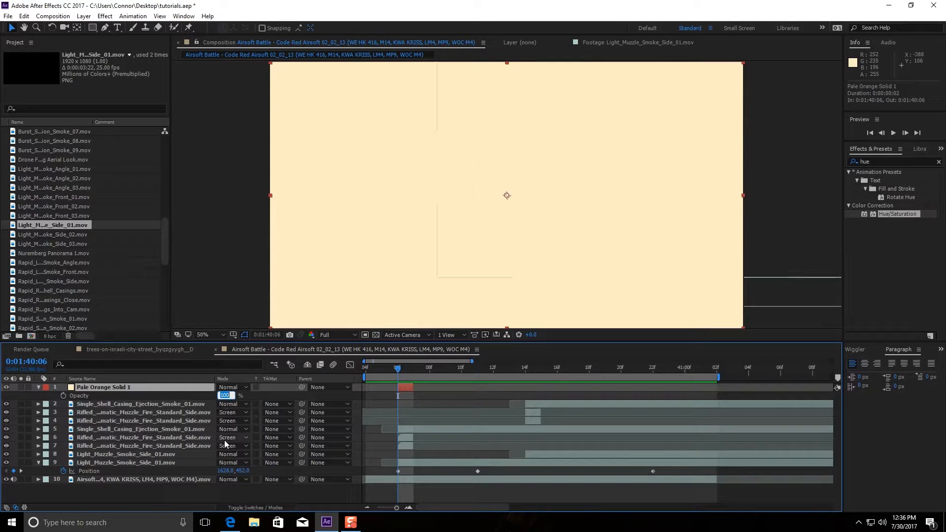
pyautogui.write('5')
pyautogui.press('Return')
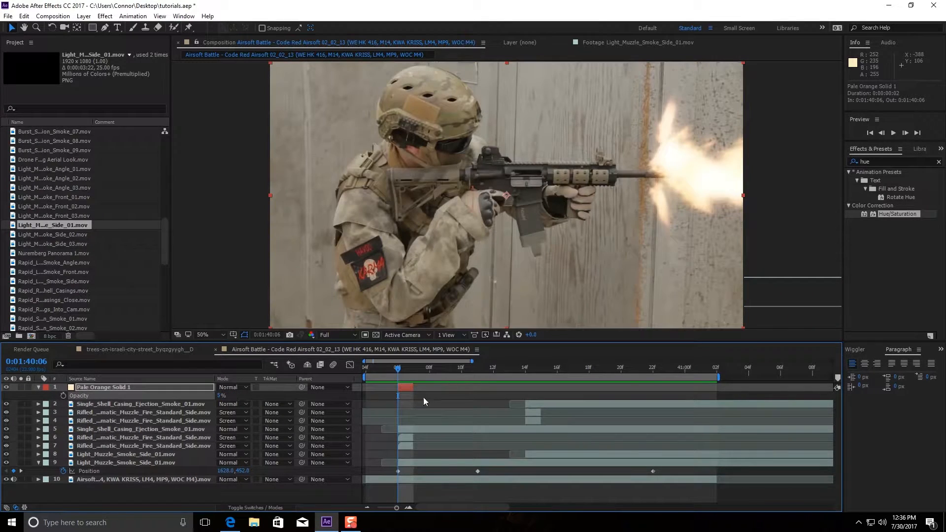
# - Duplicate the pale orange solid and shift the copy to start at 0:01:40:14 with the second muzzle flash
pyautogui.click(409, 388)
pyautogui.hotkey('ctrl', 'd')
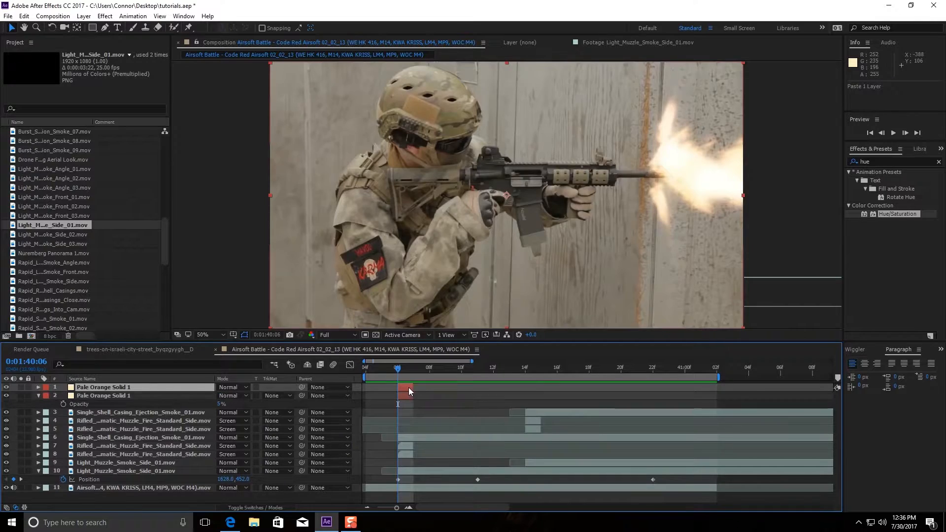
pyautogui.moveTo(404, 388); pyautogui.dragTo(532, 391)
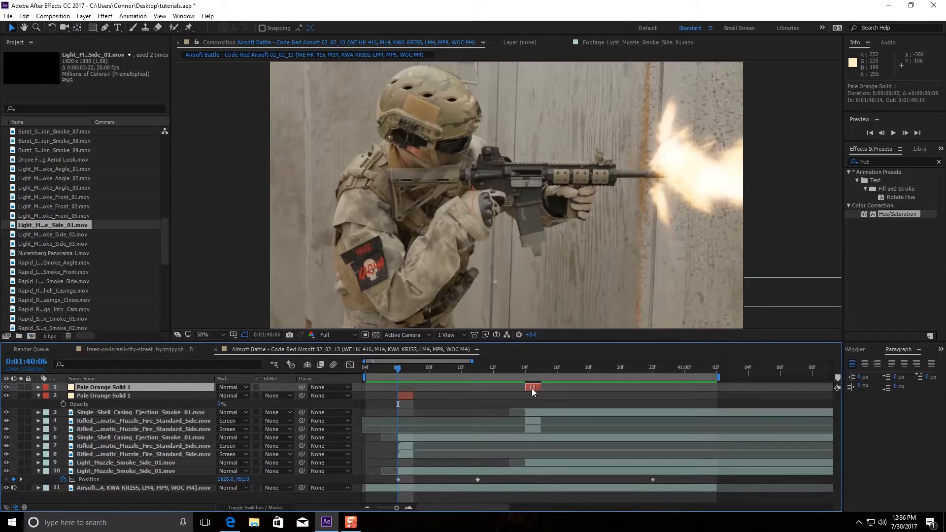
# - Preview the muzzle flashes with their light solids from 0:01:40:04 and go back to 0:01:40:06
pyautogui.click(365, 374)
pyautogui.press('space')
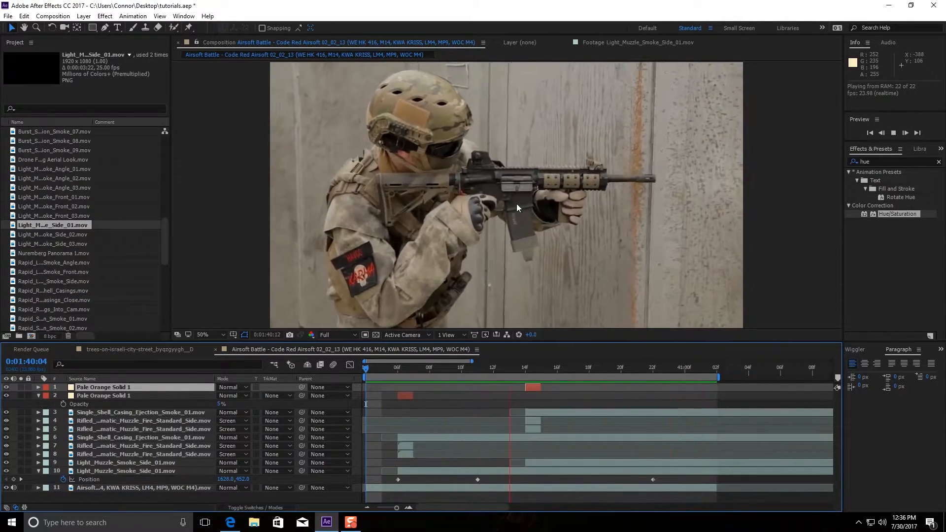
pyautogui.click(398, 369)
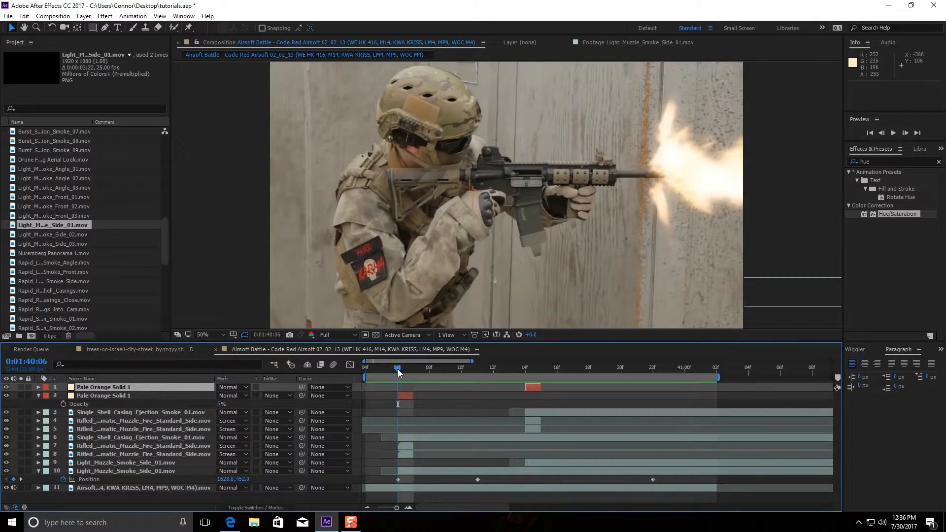
pyautogui.moveTo(398, 369); pyautogui.dragTo(371, 369)
pyautogui.press('space')
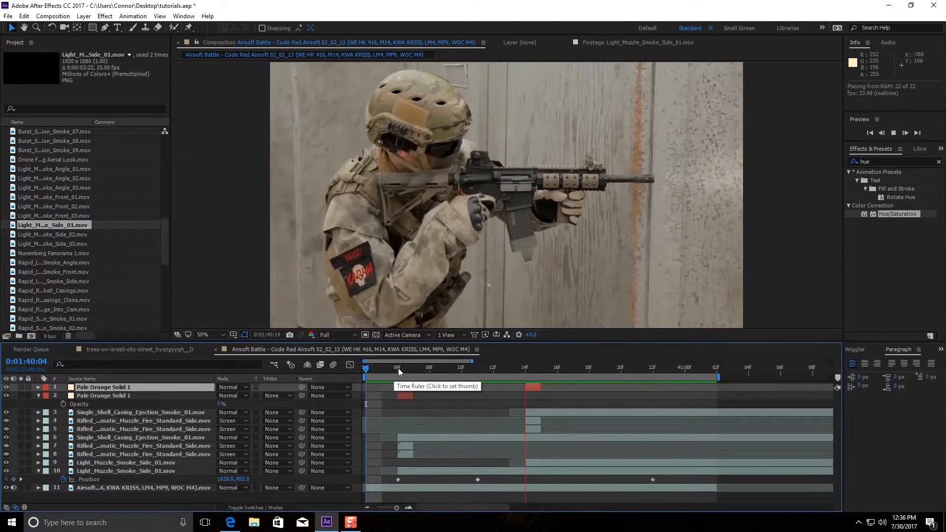
pyautogui.click(398, 367)
# - Import the shell clips 8mm_01, 8mm_02 and 8mm_03 from the 18. Shells folder of Action Essentials 2K
pyautogui.click(7, 16)
pyautogui.moveTo(114, 166)
pyautogui.click(197, 165)
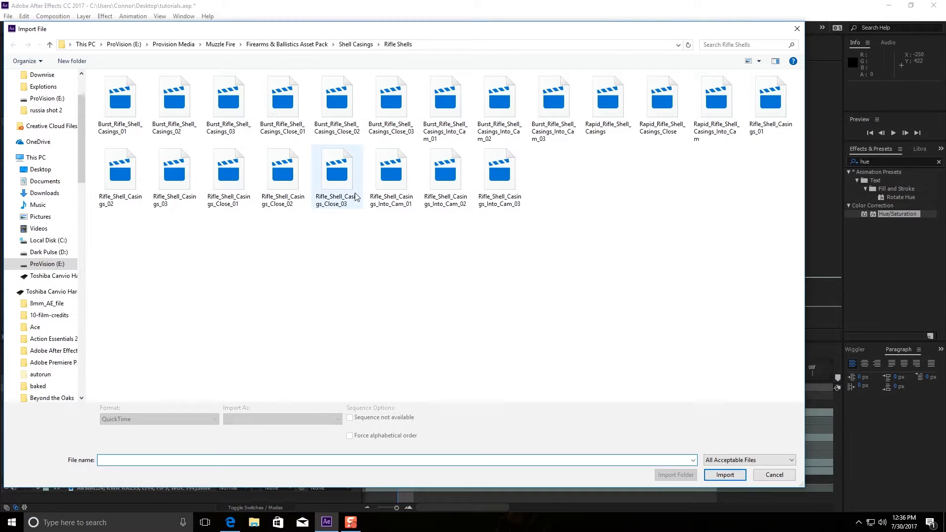
pyautogui.click(229, 45)
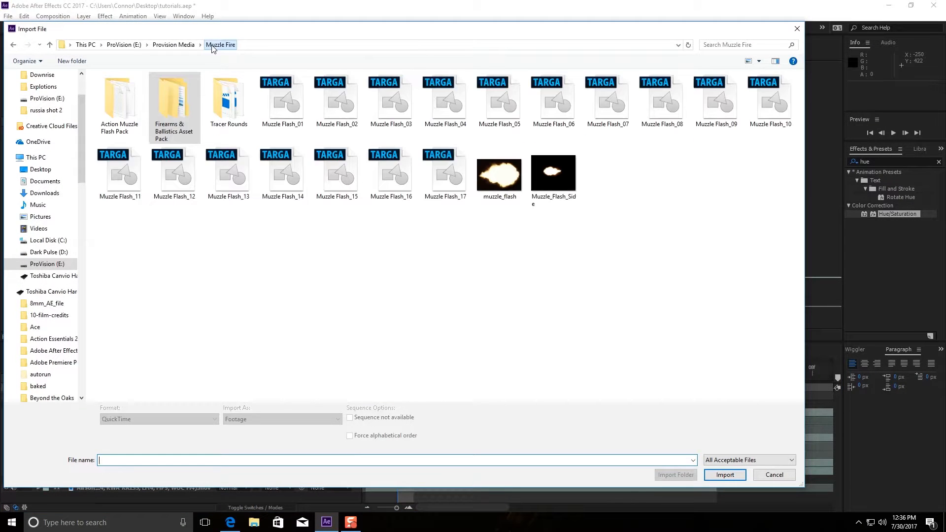
pyautogui.click(189, 47)
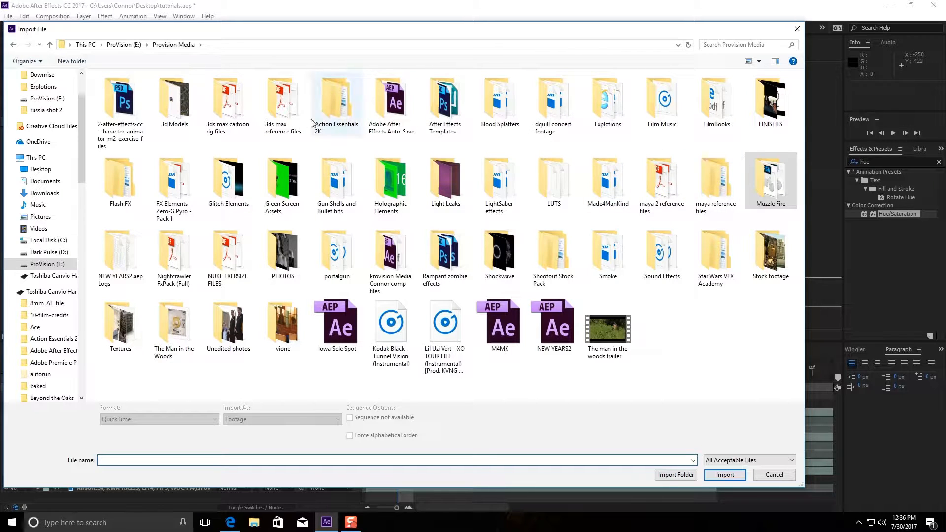
pyautogui.doubleClick(336, 101)
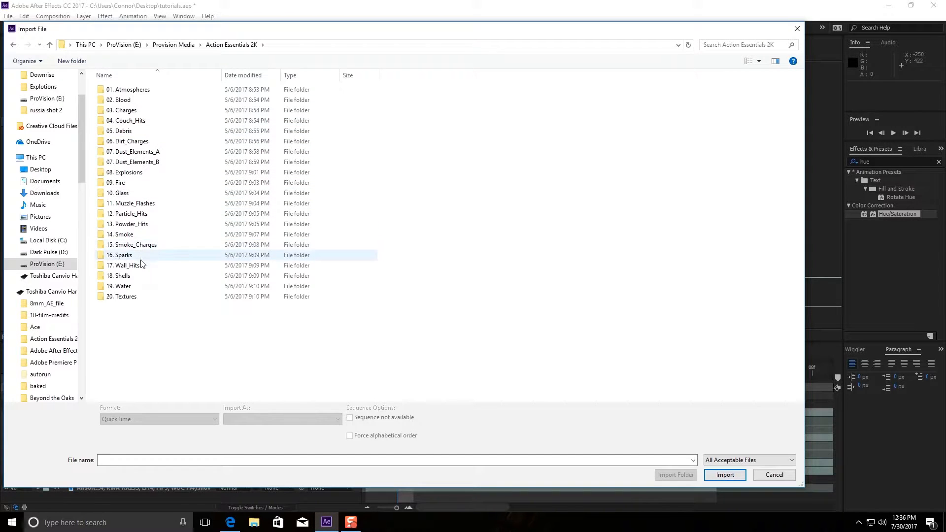
pyautogui.doubleClick(122, 276)
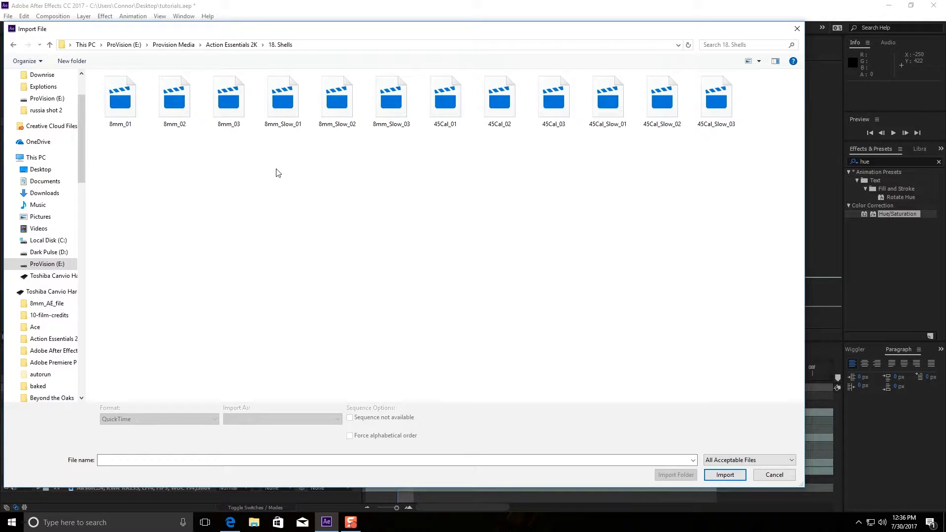
pyautogui.moveTo(118, 149); pyautogui.dragTo(252, 75)
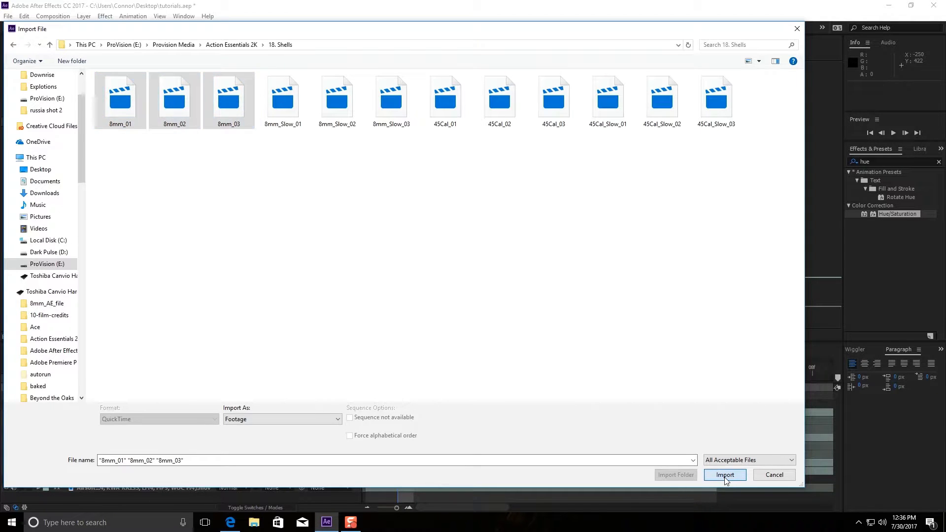
pyautogui.click(724, 474)
# - Play the 8mm_03.mov shell clip and add it to the airsoft composition's layers between the two pale orange solids
pyautogui.scroll(1, 79, 204)
pyautogui.click(56, 191)
pyautogui.doubleClick(47, 178)
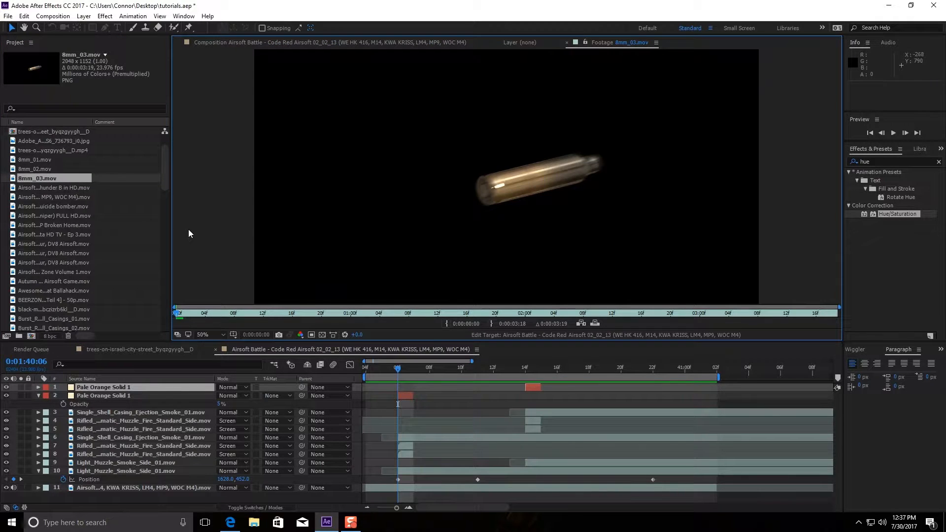
pyautogui.press('space')
pyautogui.click(217, 42)
pyautogui.moveTo(11, 180); pyautogui.dragTo(378, 401)
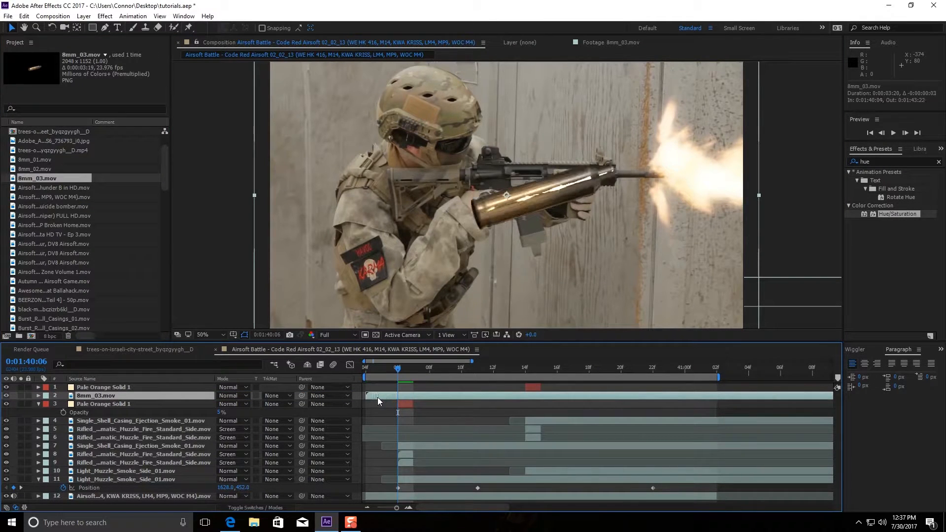
# - Rotate the 8mm_03 shell about 17°, scale it to about 15% by 17%, and place it over the rifle's ejection port
pyautogui.click(53, 28)
pyautogui.moveTo(377, 303); pyautogui.dragTo(346, 255)
pyautogui.click(12, 29)
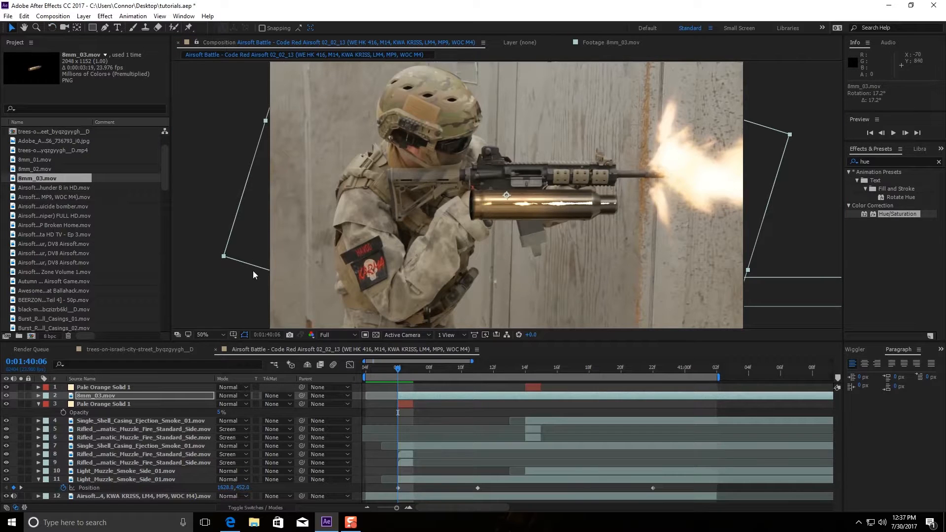
pyautogui.moveTo(224, 256); pyautogui.dragTo(478, 183)
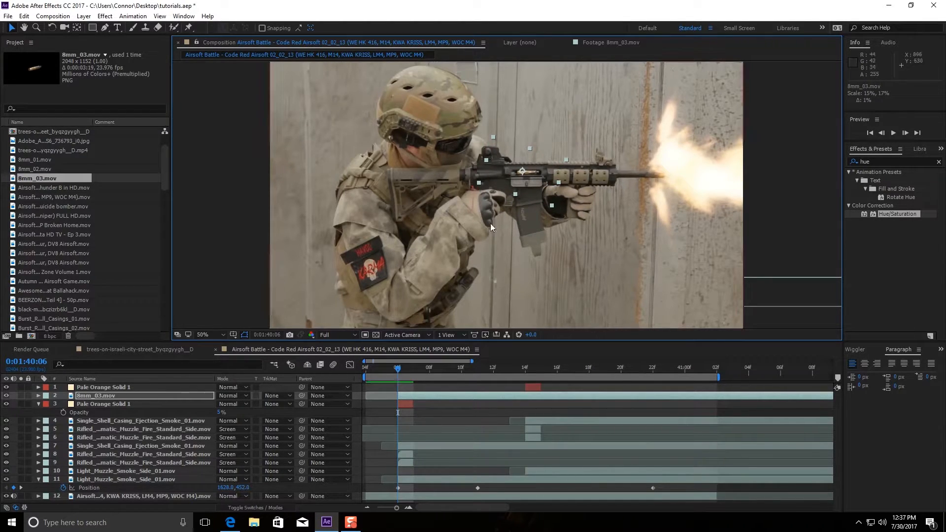
# - Time-stretch the 8mm_03 shell layer by a factor of 75, holding its in-point
pyautogui.click(431, 397)
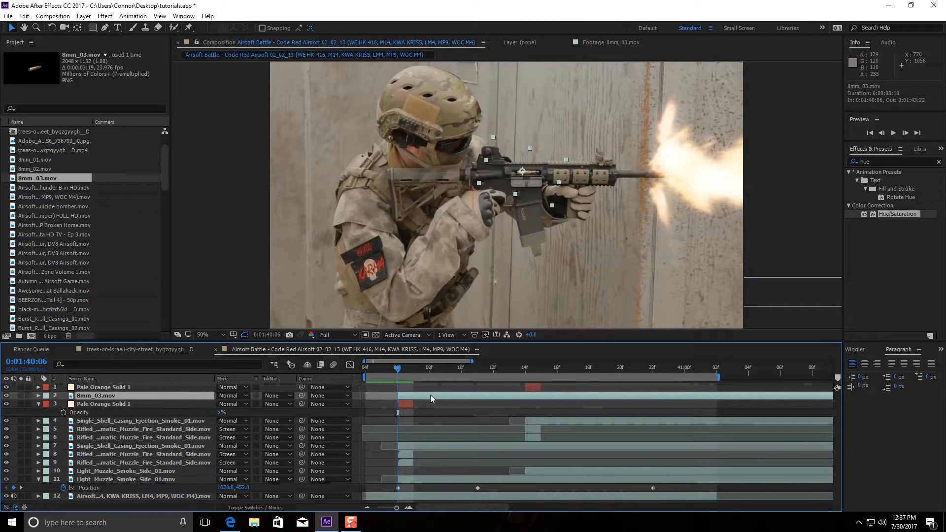
pyautogui.rightClick(430, 395)
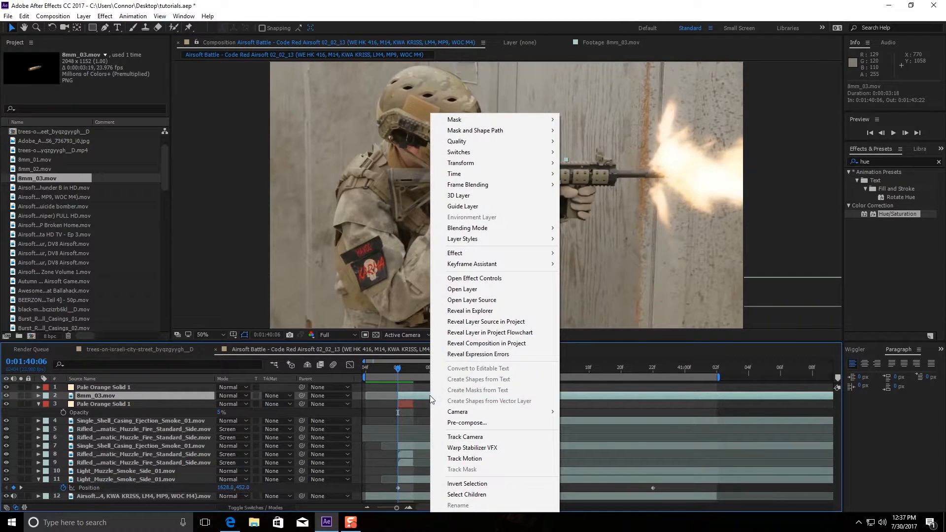
pyautogui.moveTo(468, 173)
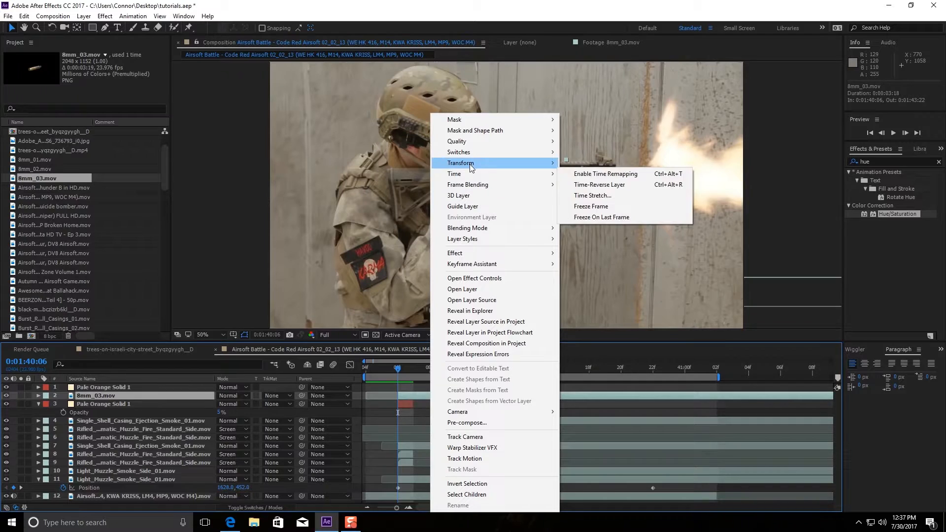
pyautogui.click(591, 196)
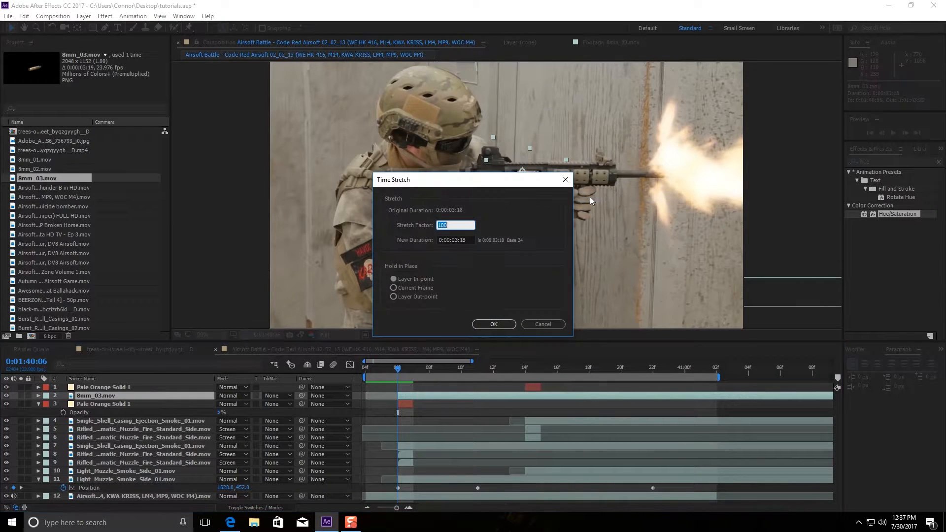
pyautogui.write('75')
pyautogui.click(490, 327)
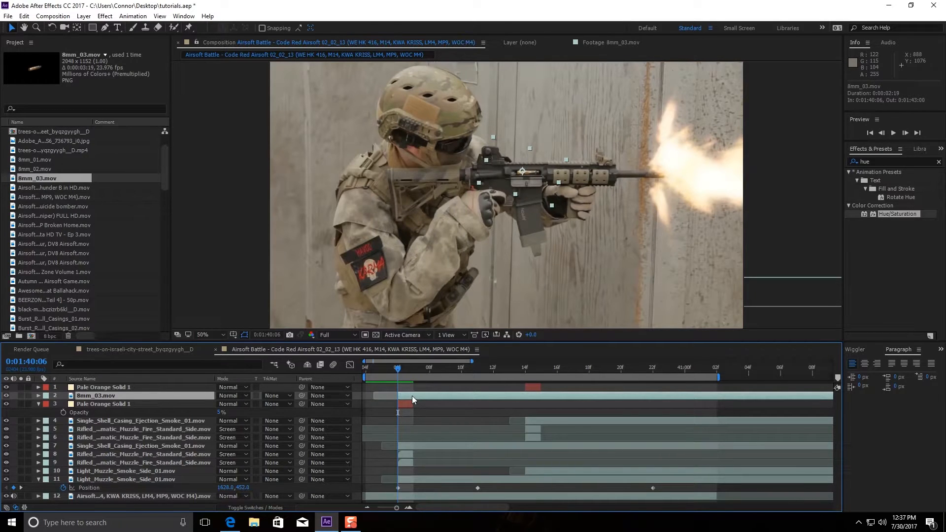
# - Keyframe the shell's position frame by frame along an ejection arc from 1024, 442 at 0:01:40:06 to 1578, 1228 at 0:01:40:09
pyautogui.press('p')
pyautogui.click(63, 404)
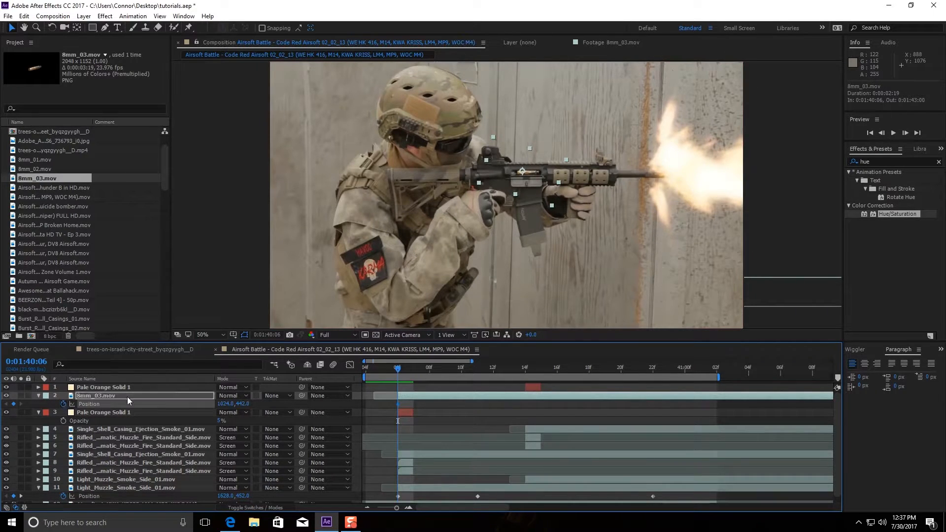
pyautogui.click(905, 133)
pyautogui.moveTo(532, 187); pyautogui.dragTo(676, 375)
pyautogui.click(905, 133)
pyautogui.click(897, 133)
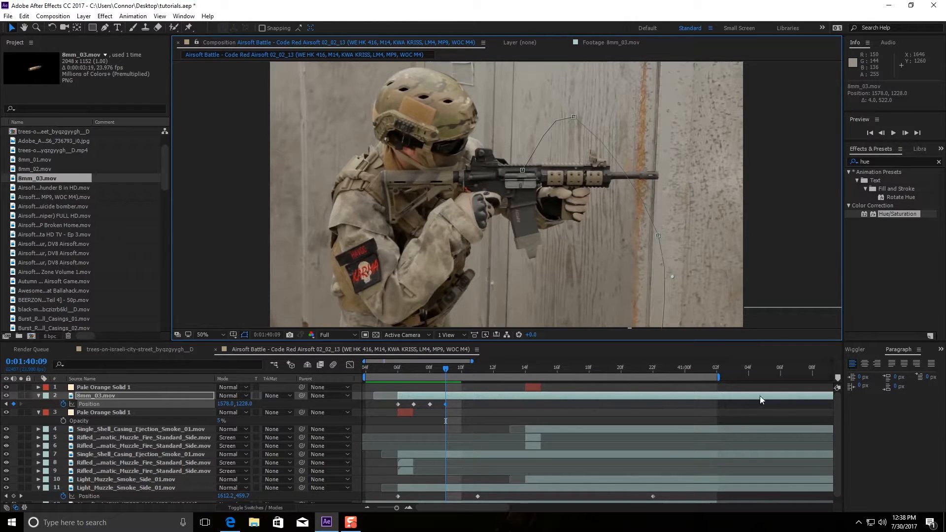
# - Duplicate the shell layer, shift the copy to start at 0:01:40:14, and move the first flash's pale orange solid above all layers
pyautogui.click(403, 374)
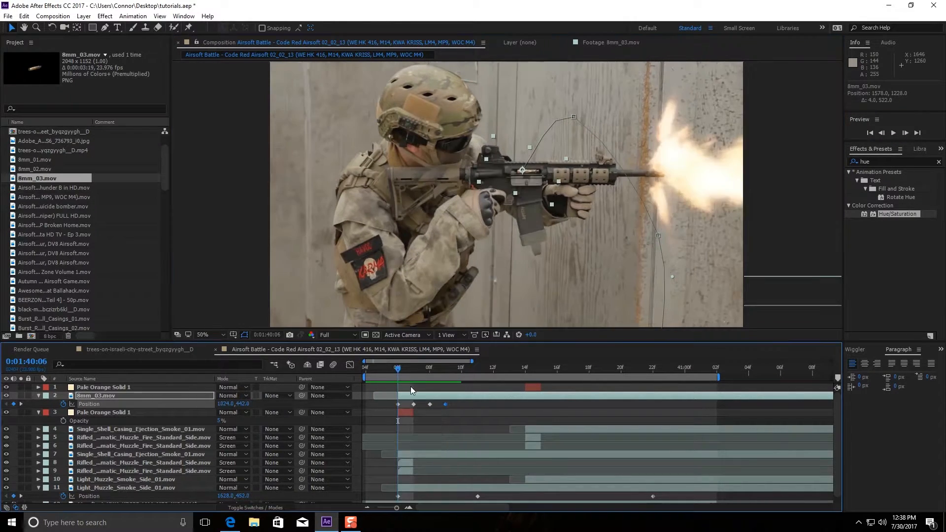
pyautogui.click(409, 393)
pyautogui.hotkey('ctrl', 'c')
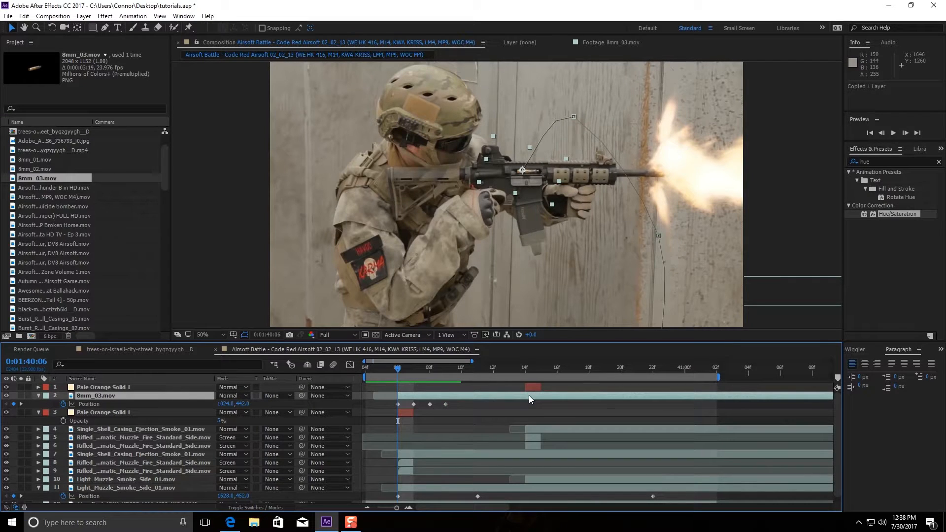
pyautogui.hotkey('ctrl', 'v')
pyautogui.moveTo(407, 394); pyautogui.dragTo(527, 401)
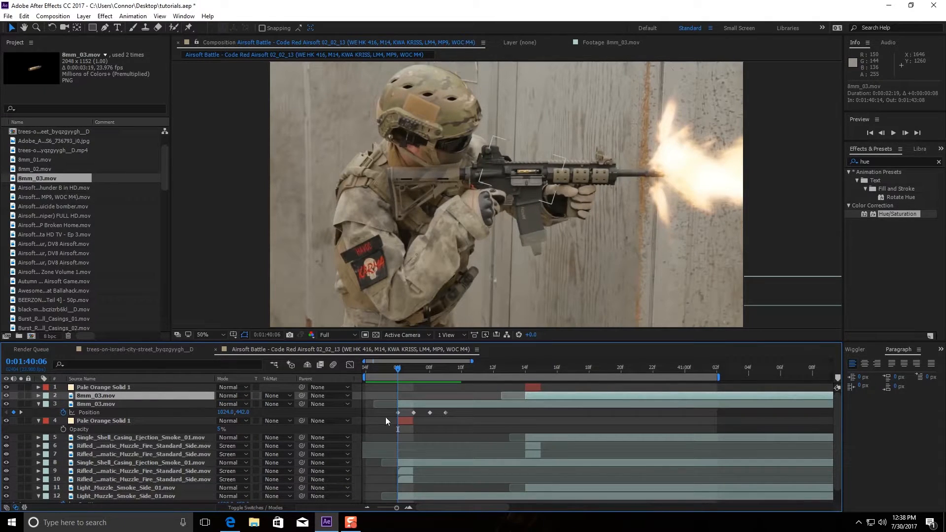
pyautogui.moveTo(114, 404); pyautogui.dragTo(110, 385)
# - Reshape the copied shell's motion path from the ejection port at 0:01:40:14, with its second point at 1128, 290, and preview from 0:01:40:04
pyautogui.click(525, 370)
pyautogui.click(529, 413)
pyautogui.moveTo(539, 178); pyautogui.dragTo(531, 183)
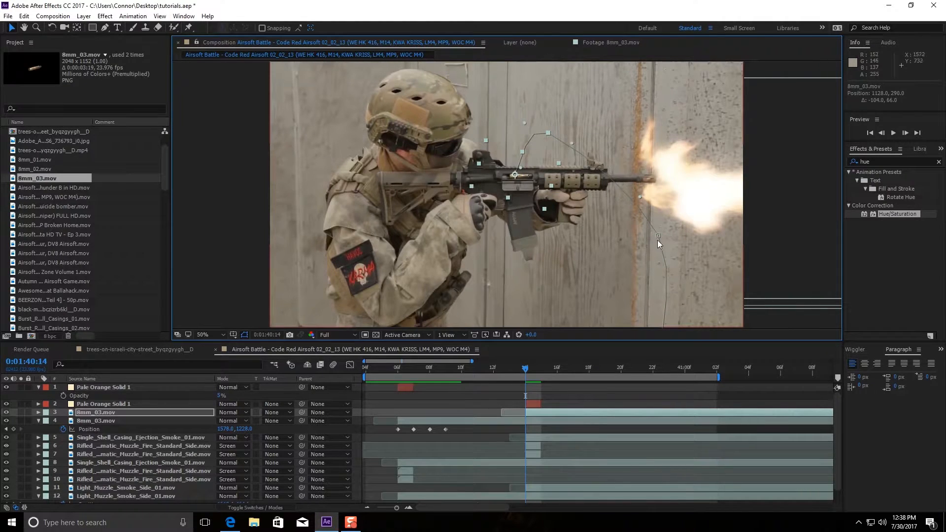
pyautogui.moveTo(658, 236); pyautogui.dragTo(598, 254)
pyautogui.press('space')
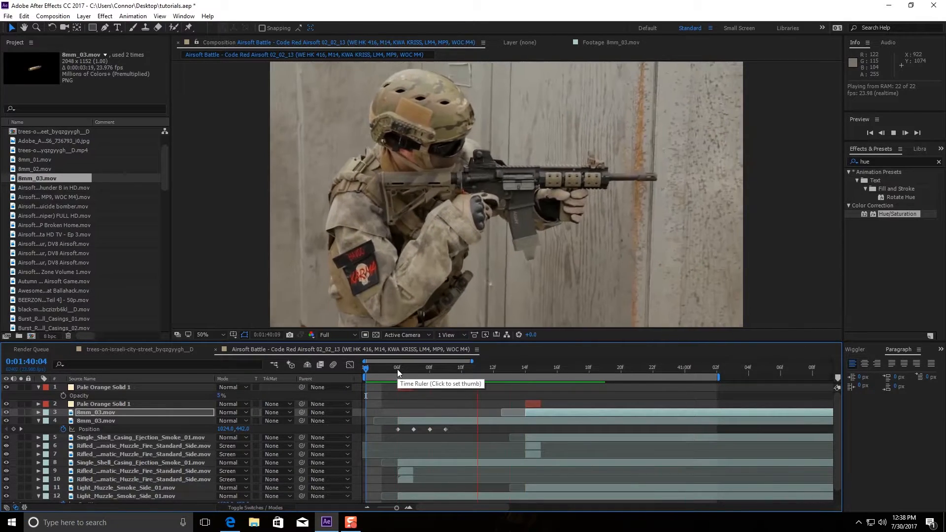
# - Keyframe the first shell's scale from 0:01:40:06, enlarging it to 18.7, 20.9% at 0:01:40:07 and further at 0:01:40:08, and preview the result
pyautogui.click(397, 368)
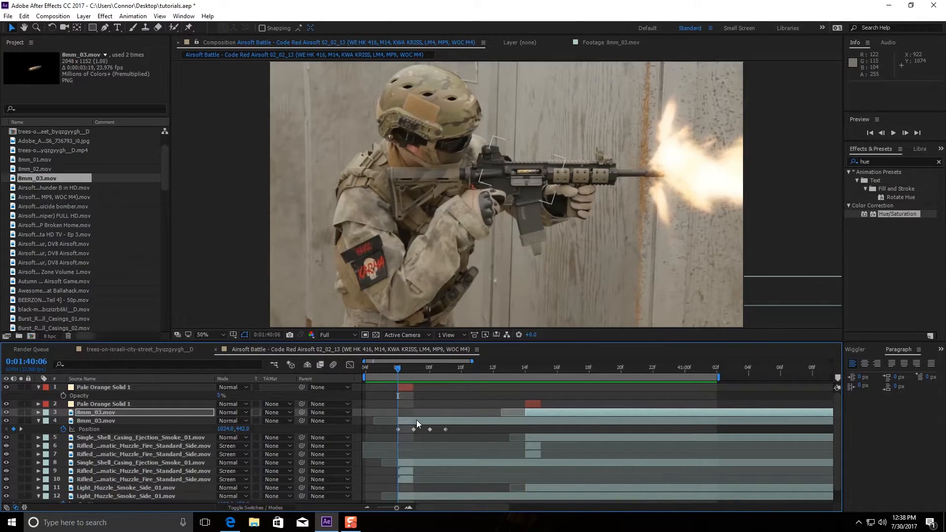
pyautogui.click(416, 420)
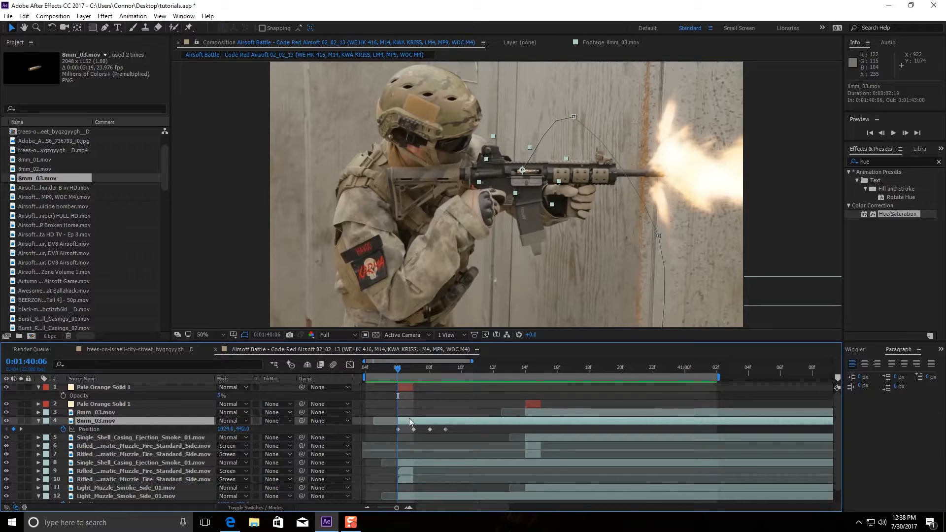
pyautogui.press('s')
pyautogui.click(63, 429)
pyautogui.moveTo(397, 369); pyautogui.dragTo(410, 371)
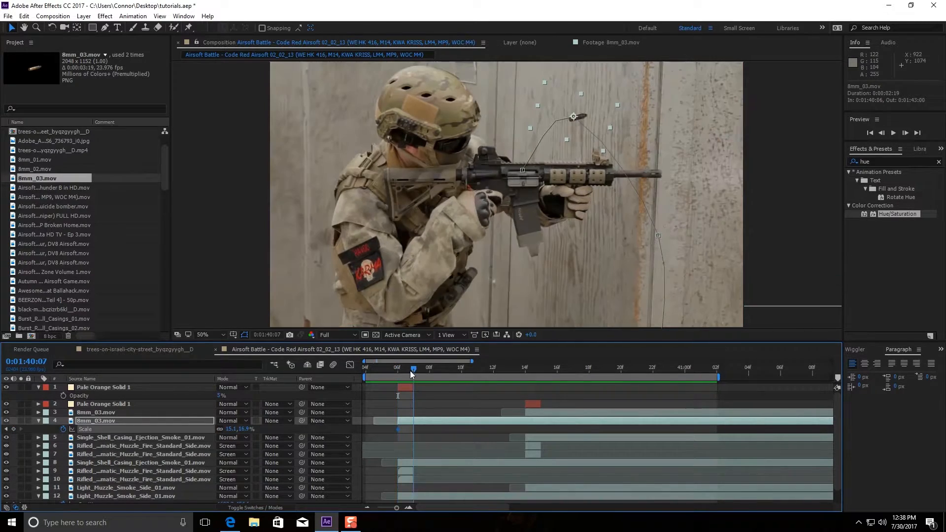
pyautogui.moveTo(243, 429); pyautogui.dragTo(246, 430)
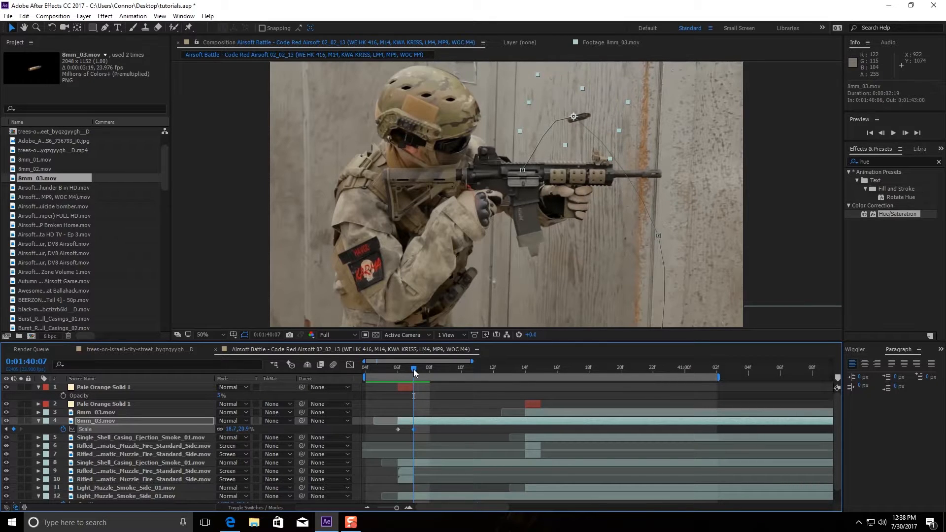
pyautogui.moveTo(417, 369); pyautogui.dragTo(425, 371)
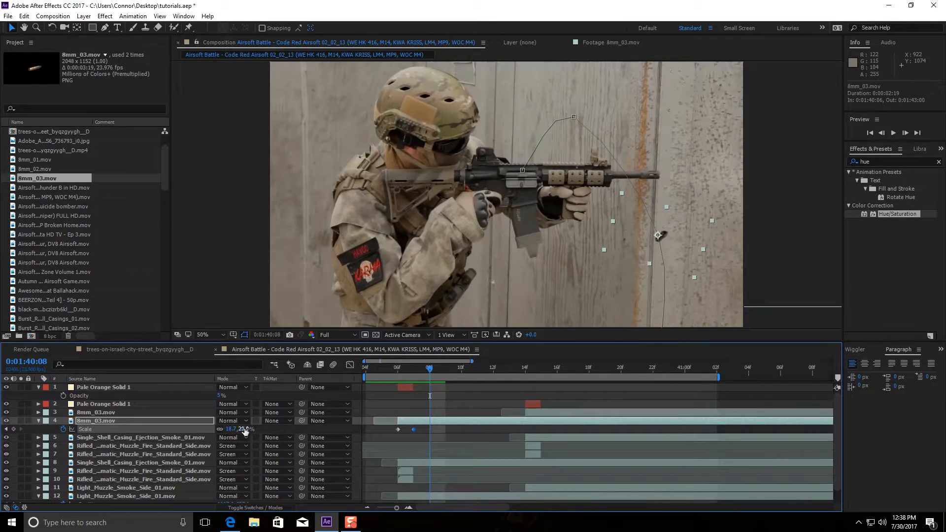
pyautogui.moveTo(246, 429); pyautogui.dragTo(249, 429)
pyautogui.press('space')
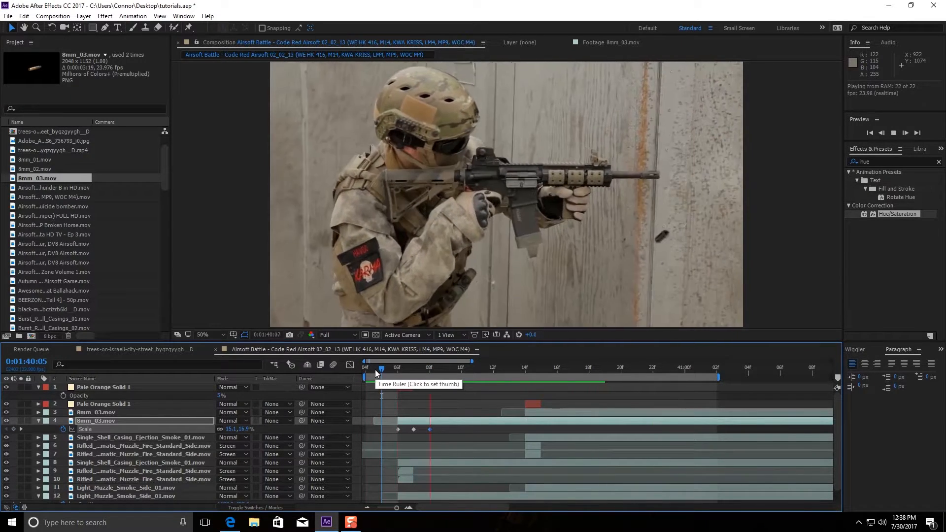
pyautogui.press('space')
# - Find the Fast Blur (Legacy) effect and apply it to the first shell layer
pyautogui.moveTo(402, 368)
pyautogui.mouseDown()
pyautogui.moveTo(414, 371)
pyautogui.moveTo(404, 372)
pyautogui.mouseUp()
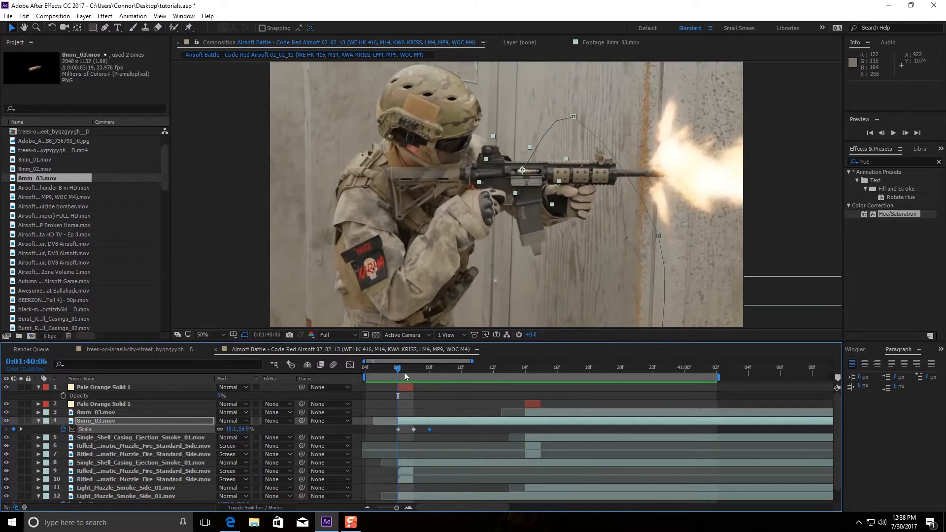
pyautogui.click(890, 163)
pyautogui.write('fast')
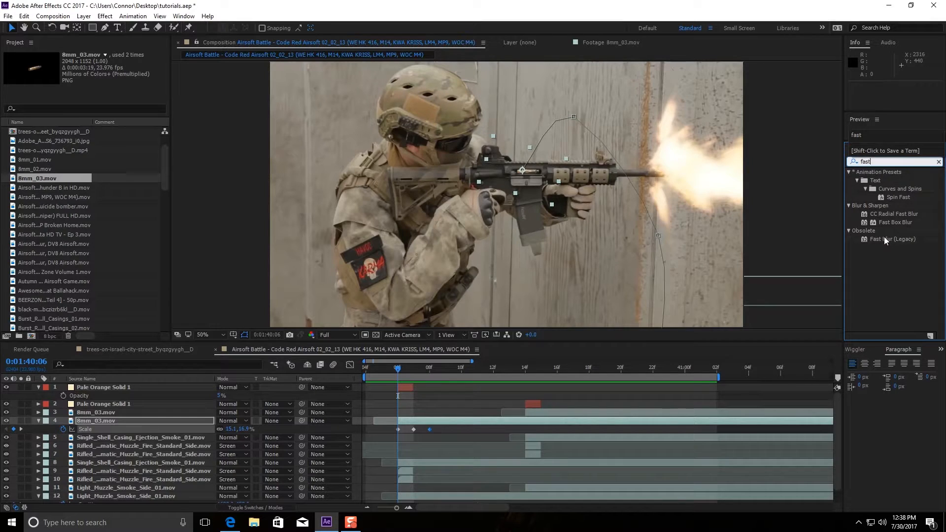
pyautogui.moveTo(884, 241); pyautogui.dragTo(422, 422)
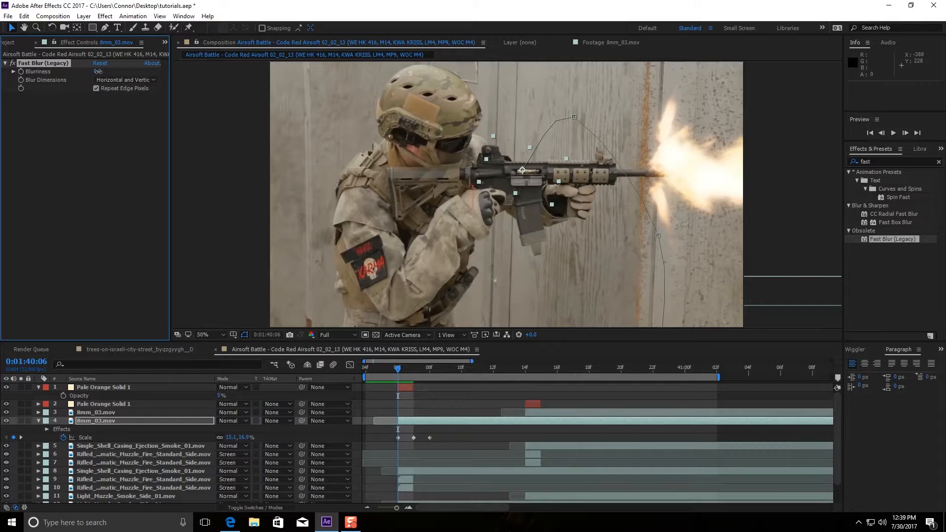
# - Set the first shell's Fast Blur blurriness to 85 and restrict the blur to the vertical dimension
pyautogui.moveTo(101, 71); pyautogui.dragTo(111, 70)
pyautogui.click(119, 80)
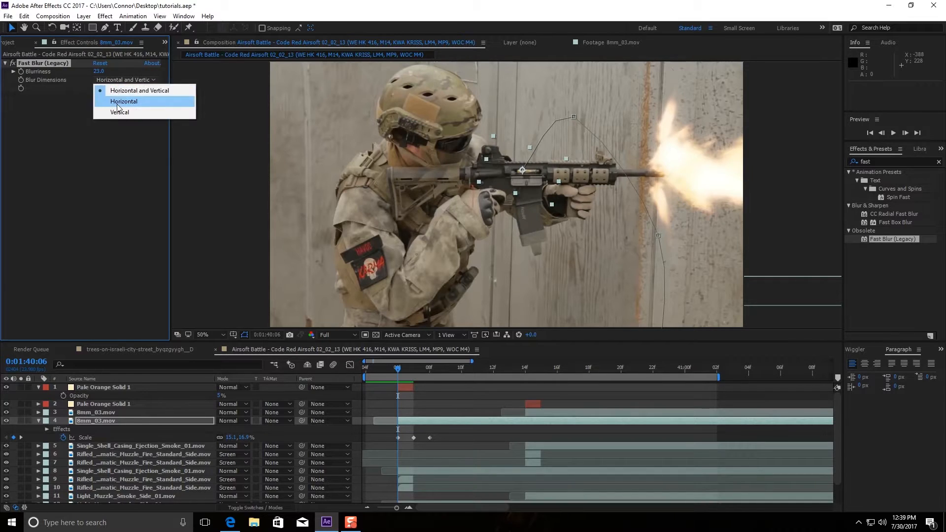
pyautogui.click(118, 105)
pyautogui.click(118, 81)
pyautogui.click(118, 114)
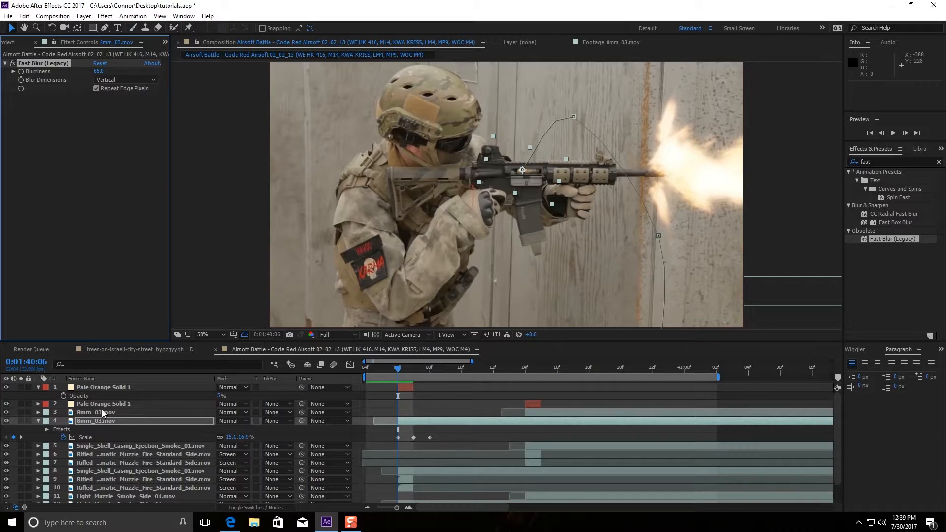
# - Copy the first shell's Fast Blur (Legacy) effect to the second 8mm_03 layer and preview from 0:01:40:04
pyautogui.click(100, 413)
pyautogui.click(371, 372)
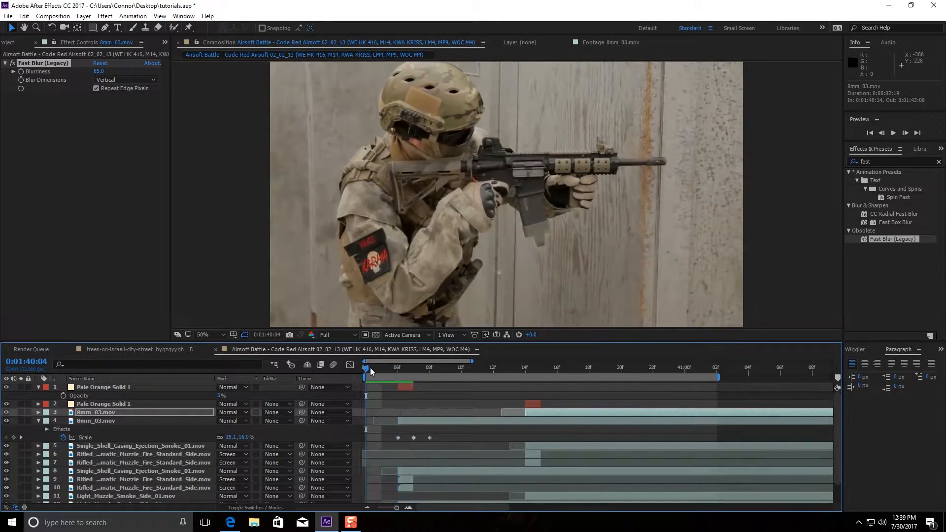
pyautogui.press('space')
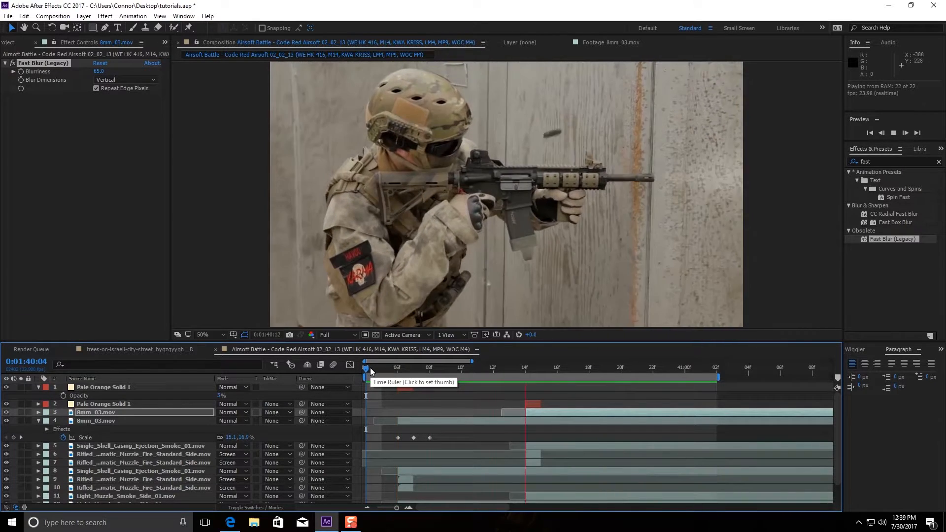
pyautogui.press('space')
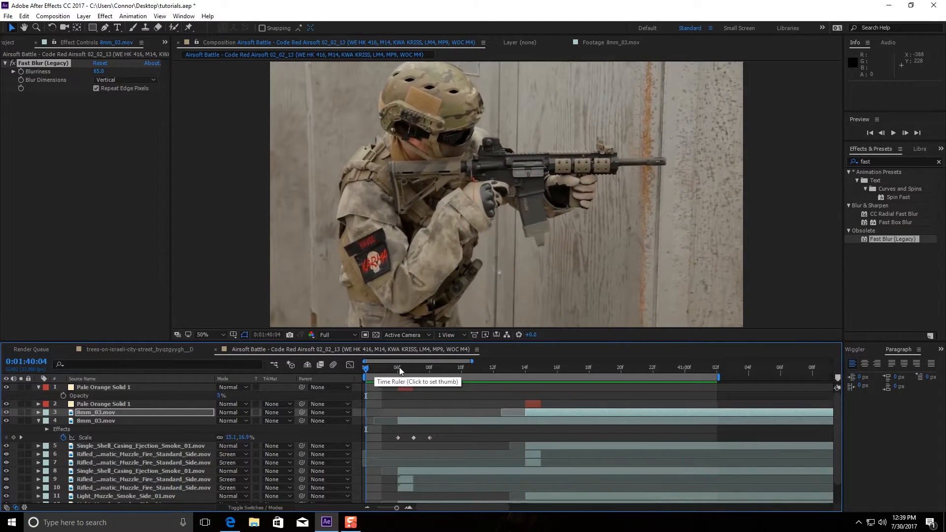
pyautogui.press('space')
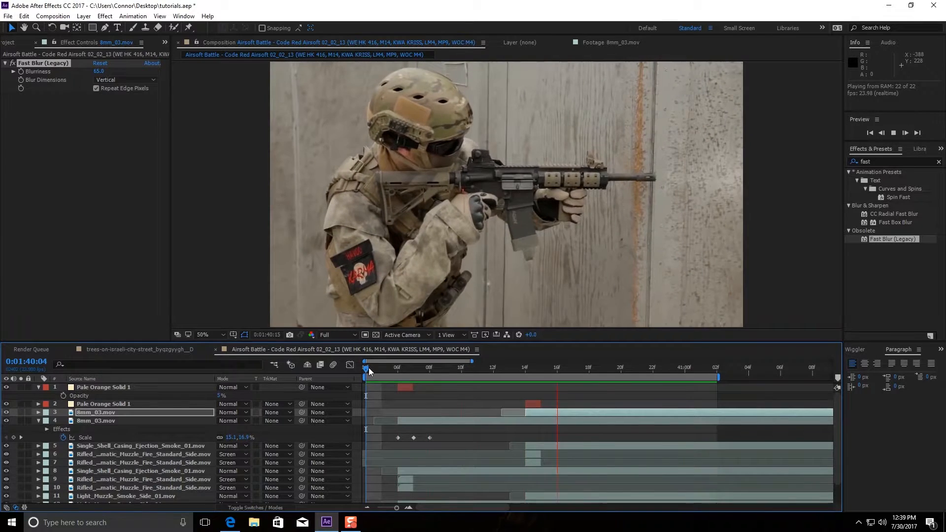
# - Shrink the first shell to 13.8, 15.1% scale, remove its scale keyframes, and preview the ejection
pyautogui.click(411, 421)
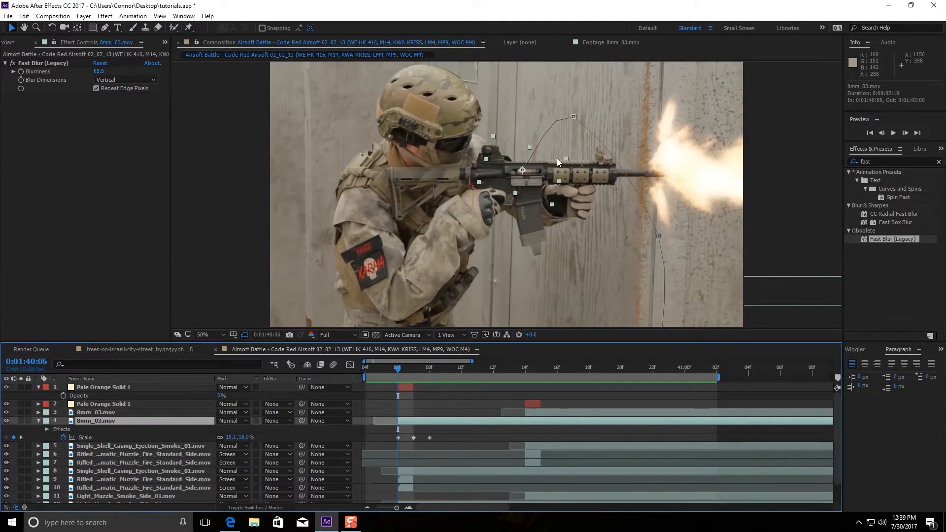
pyautogui.click(563, 160)
pyautogui.press('space')
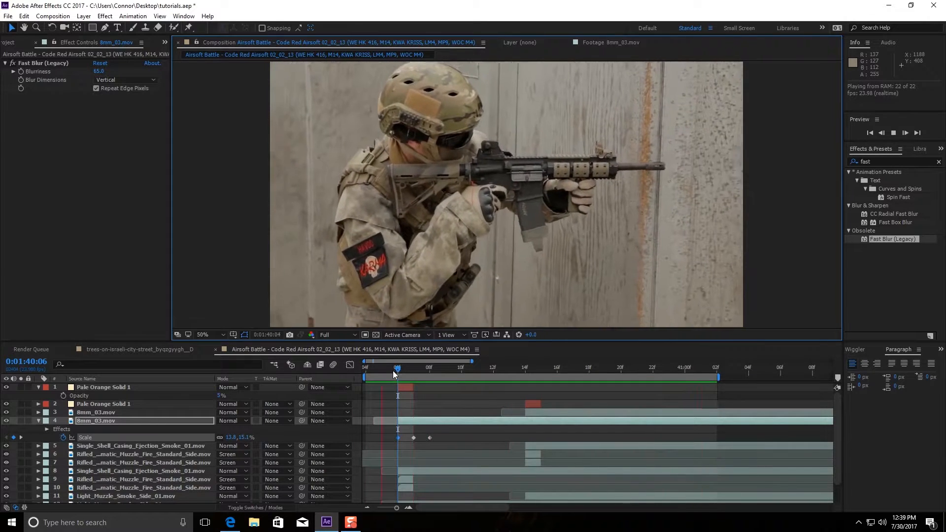
pyautogui.press('space')
pyautogui.click(63, 437)
pyautogui.press('space')
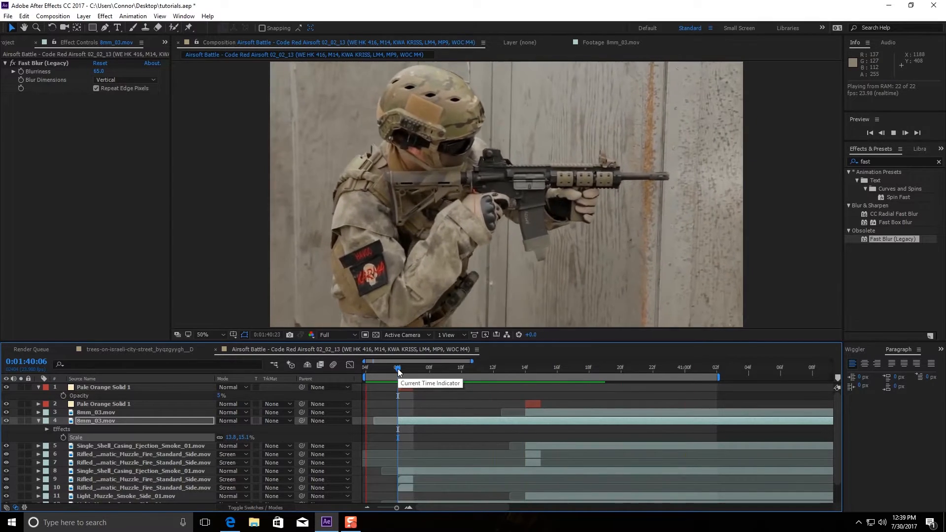
pyautogui.click(398, 368)
pyautogui.press('space')
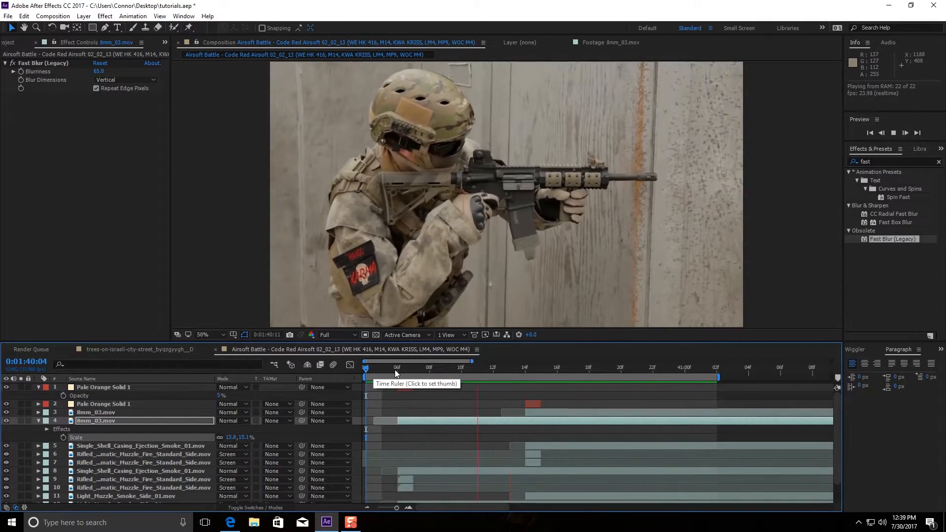
# - Lower the first shell layer's opacity to 66%
pyautogui.click(395, 370)
pyautogui.click(406, 419)
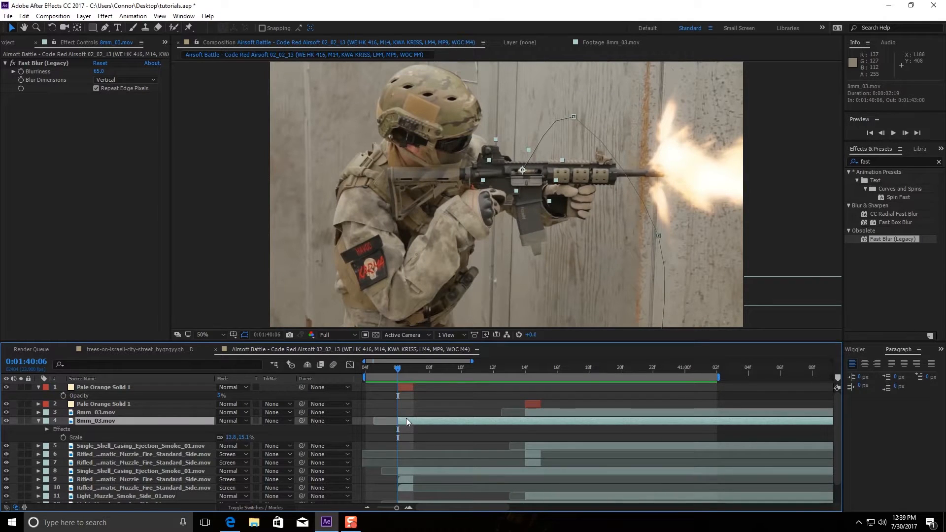
pyautogui.press('t')
pyautogui.moveTo(222, 429); pyautogui.dragTo(216, 429)
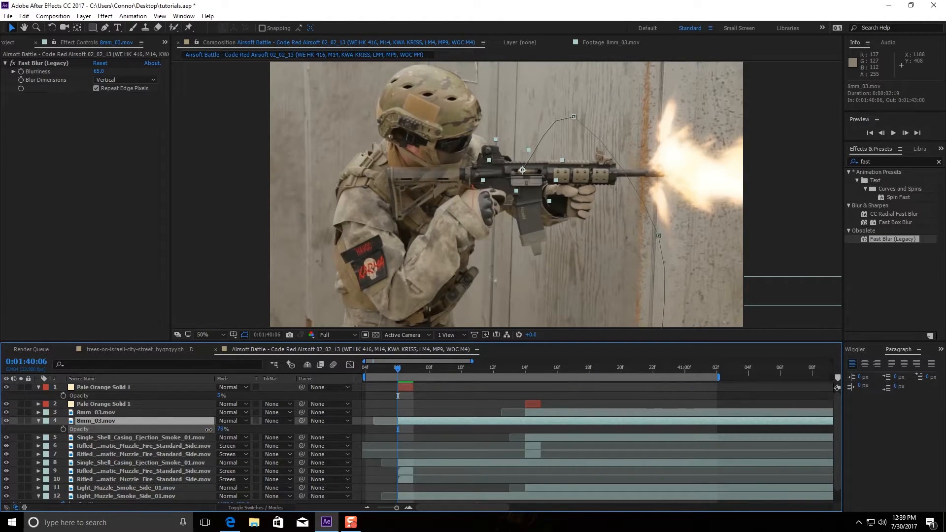
pyautogui.moveTo(203, 428); pyautogui.dragTo(200, 429)
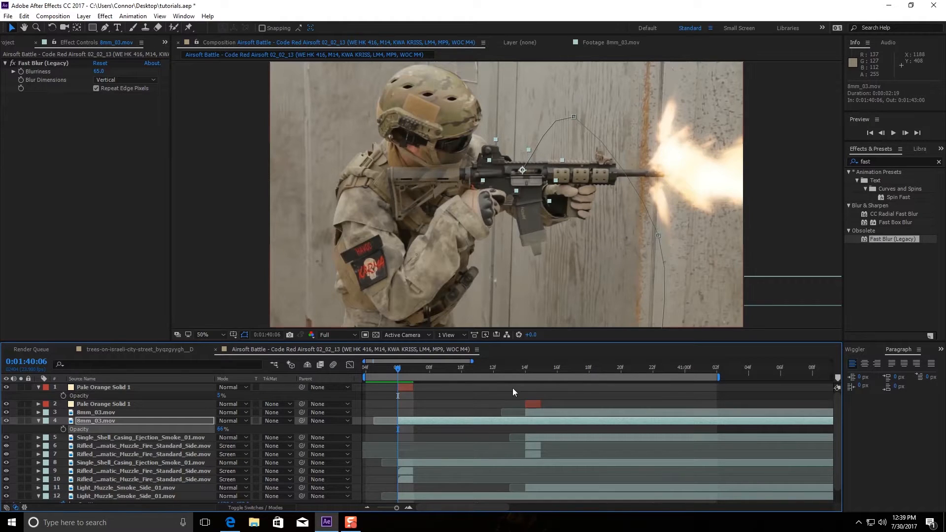
# - Set the second shell layer's opacity to 66% and preview both ejections from 0:01:40:04
pyautogui.click(530, 413)
pyautogui.press('t')
pyautogui.click(221, 421)
pyautogui.write('66')
pyautogui.click(252, 420)
pyautogui.moveTo(397, 368); pyautogui.dragTo(369, 371)
pyautogui.press('space')
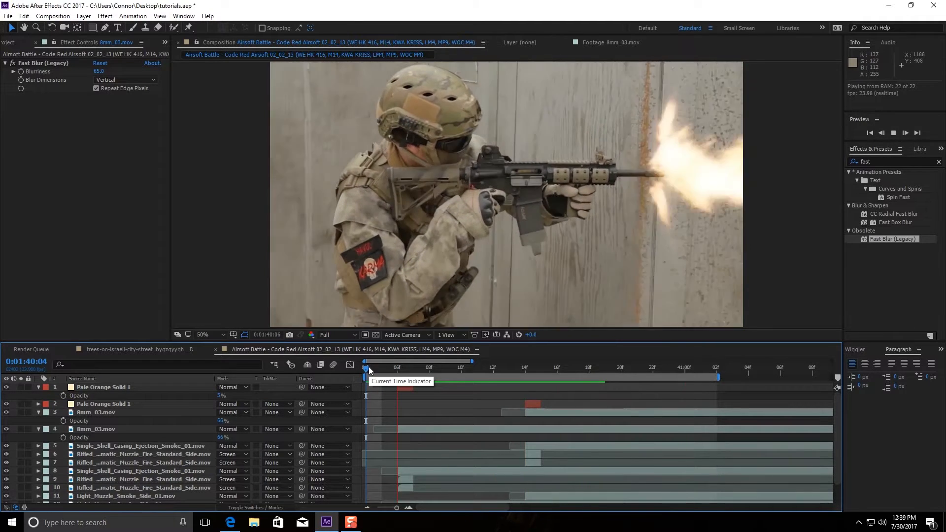
# - Set the opacity of both 8mm_03 shell layers to 35%
pyautogui.click(396, 367)
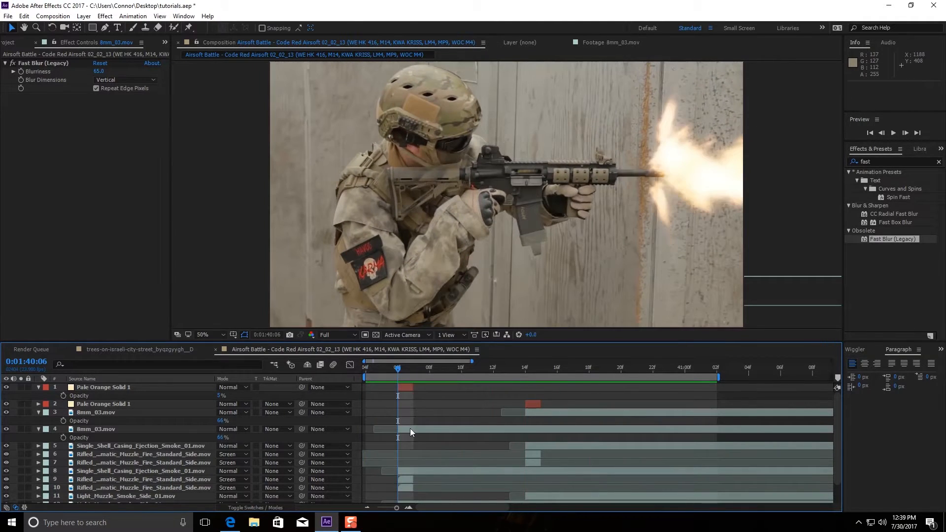
pyautogui.click(221, 438)
pyautogui.write('35')
pyautogui.click(221, 420)
pyautogui.write('35')
pyautogui.click(256, 419)
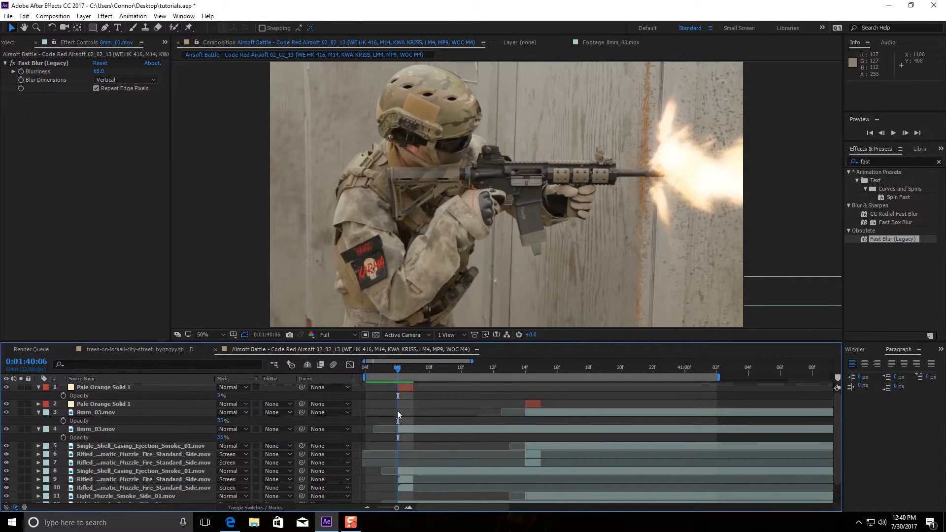
# - Preview the finished shots and shell ejections from 0:01:40:04
pyautogui.click(368, 369)
pyautogui.press('space')
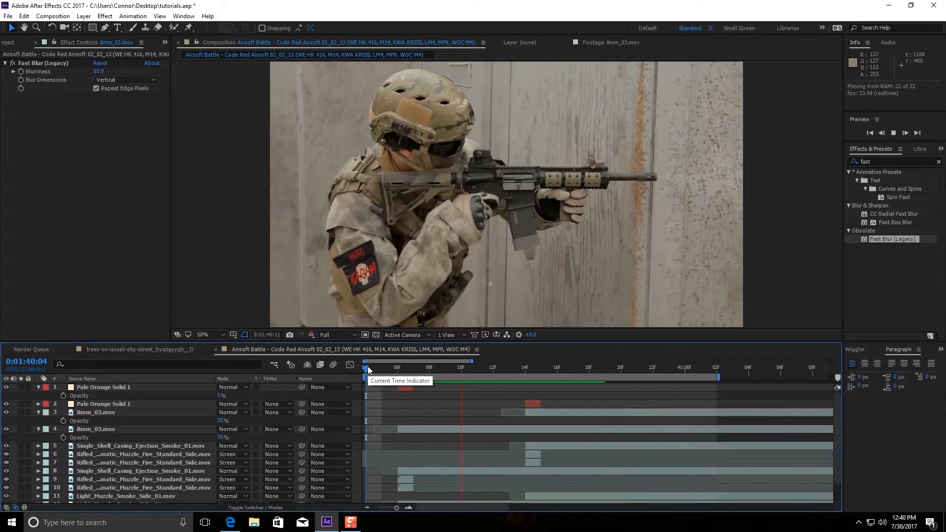
pyautogui.press('space')
pyautogui.press('space')
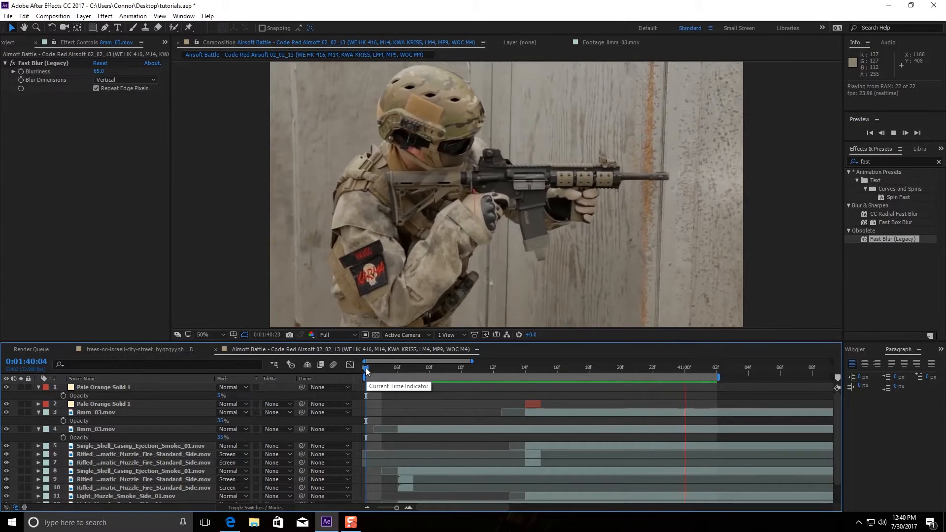
pyautogui.press('space')
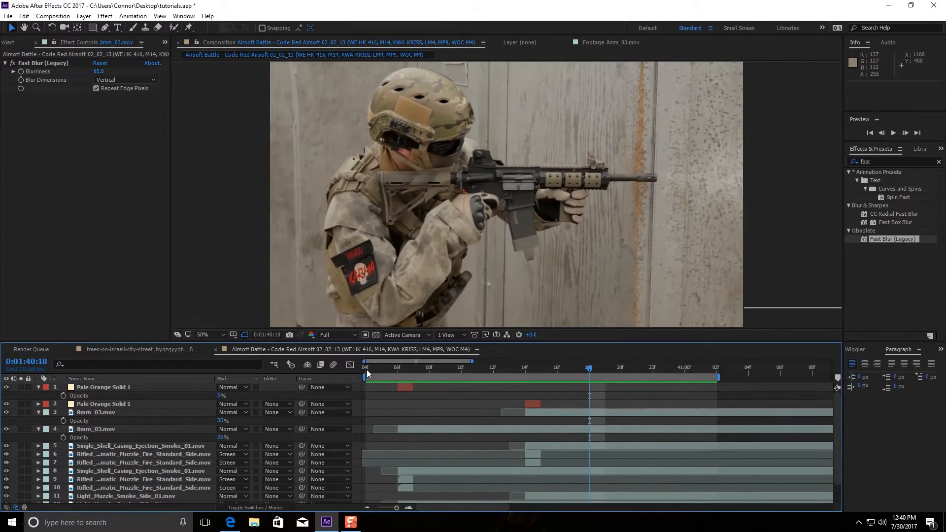
pyautogui.moveTo(366, 373); pyautogui.dragTo(457, 386)
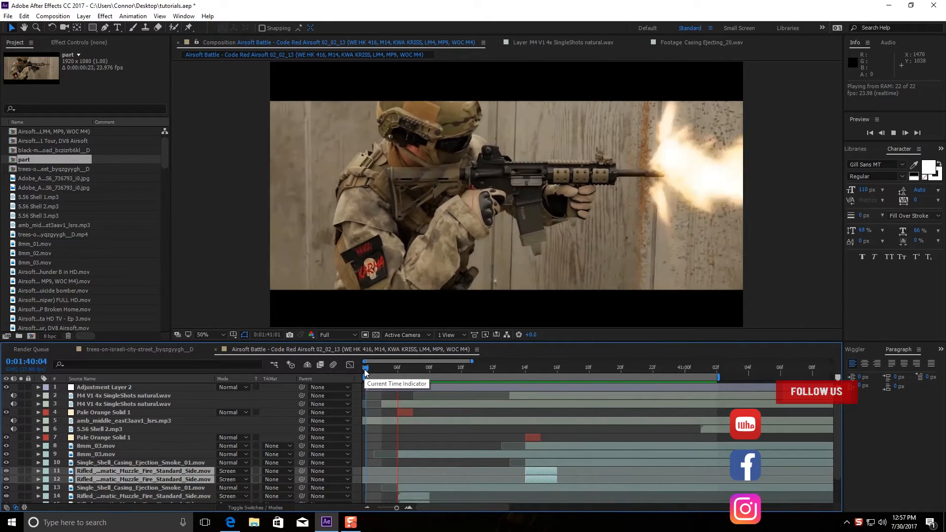
pyautogui.press('space')
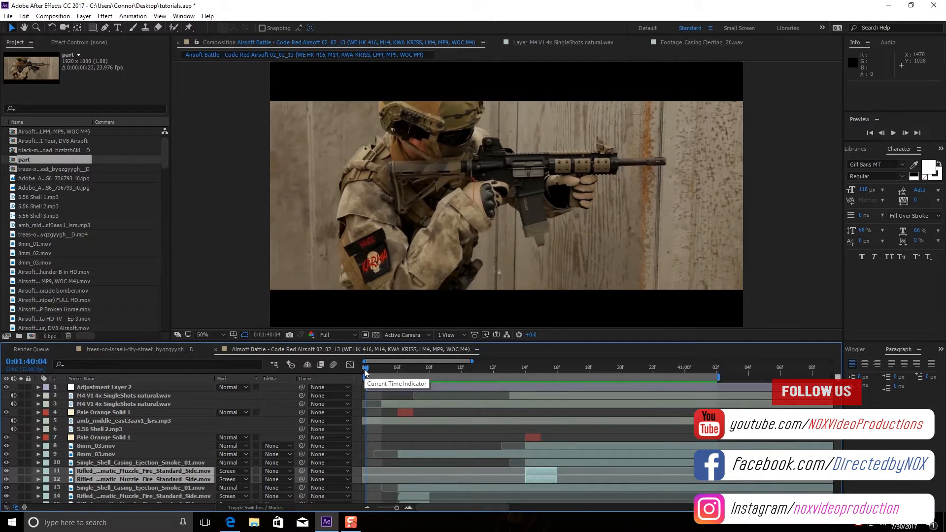